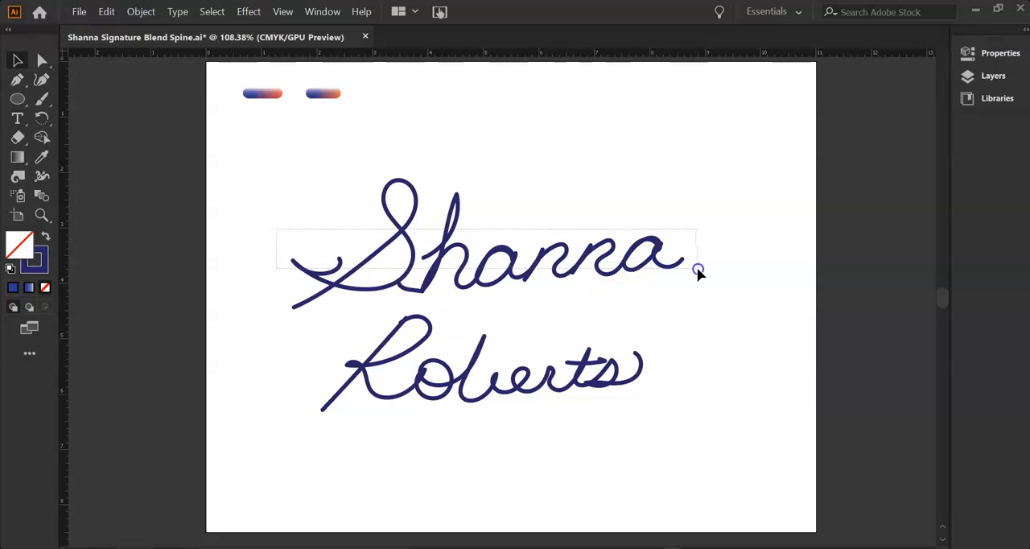
Join the separate strokes of the capital S in the upper signature line into one path.
left_click(412, 290)
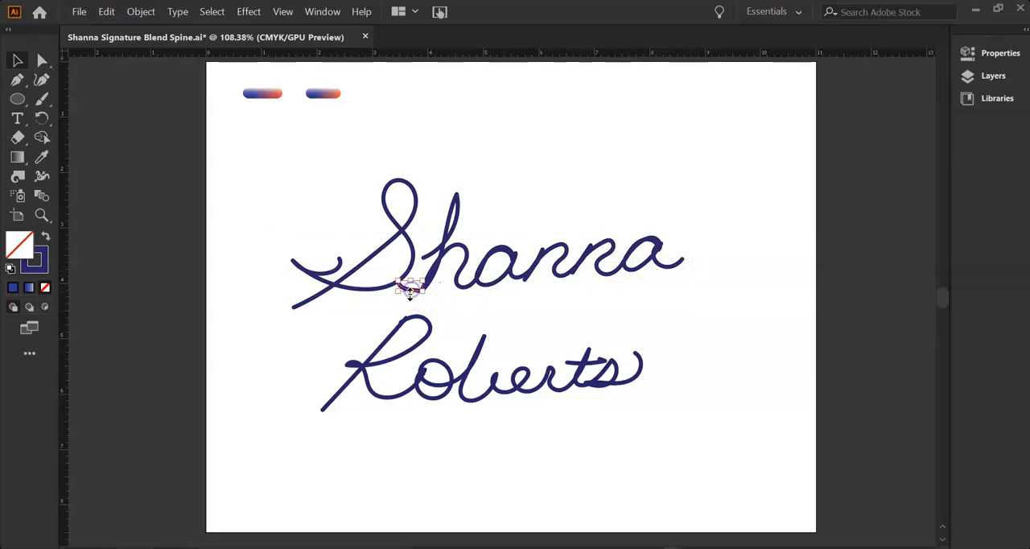
left_click(359, 268)
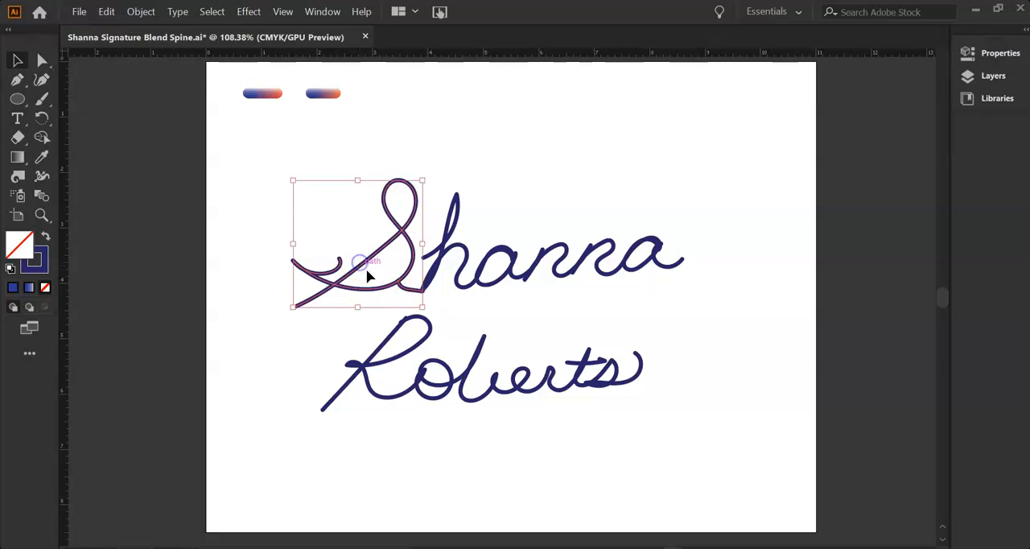
right_click(465, 259)
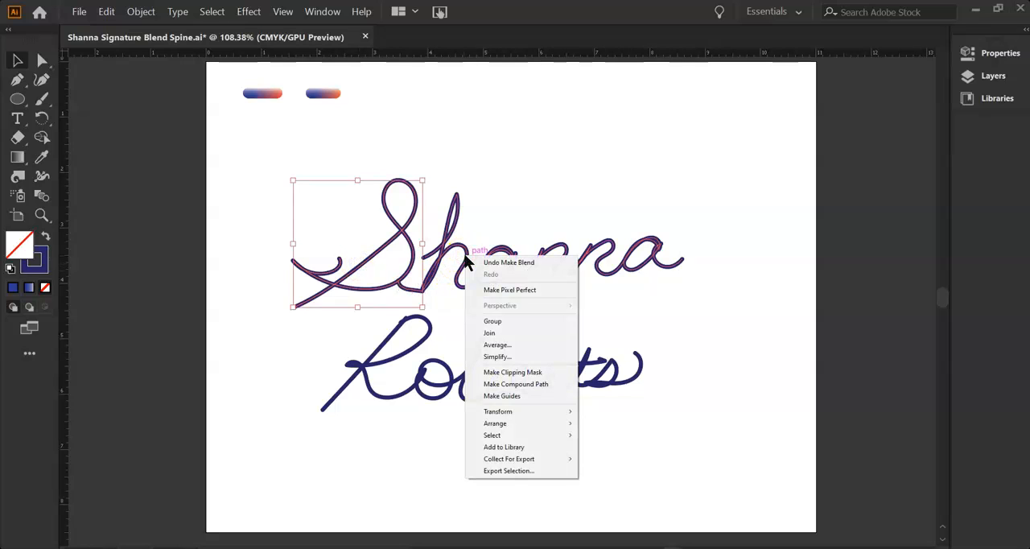
left_click(492, 333)
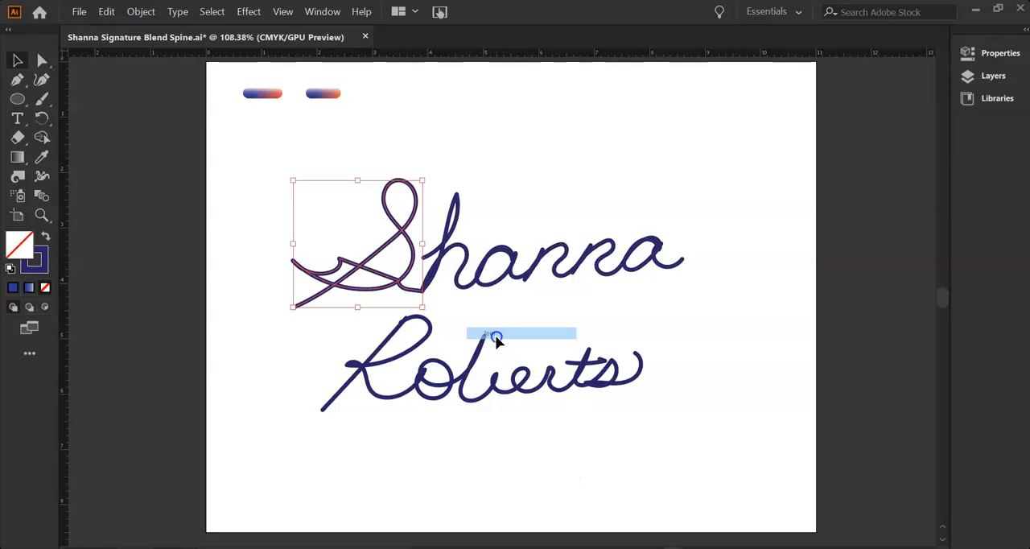
Try to join the capital S with the remaining letters of the upper signature line.
left_click(528, 301)
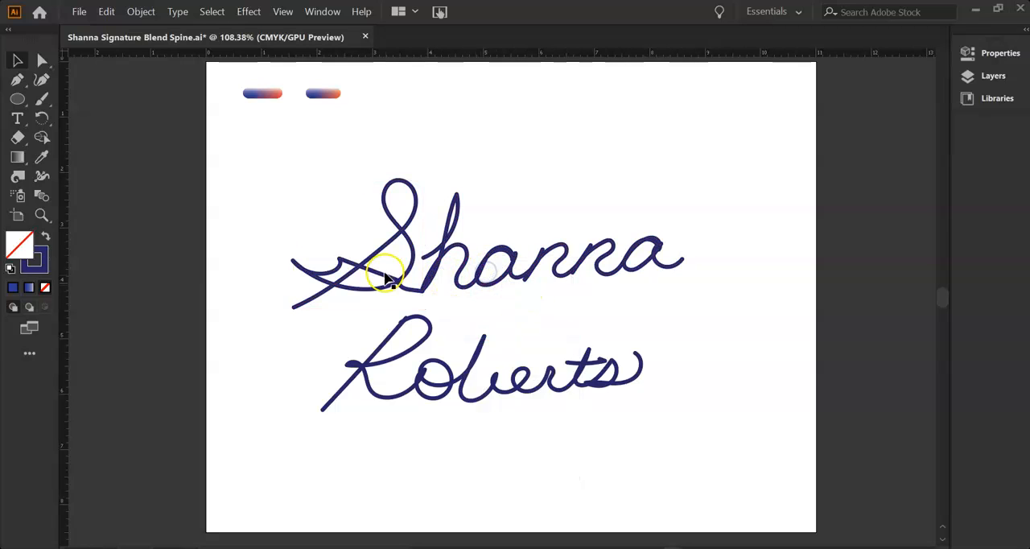
left_click(397, 281)
left_click(434, 276, "shift")
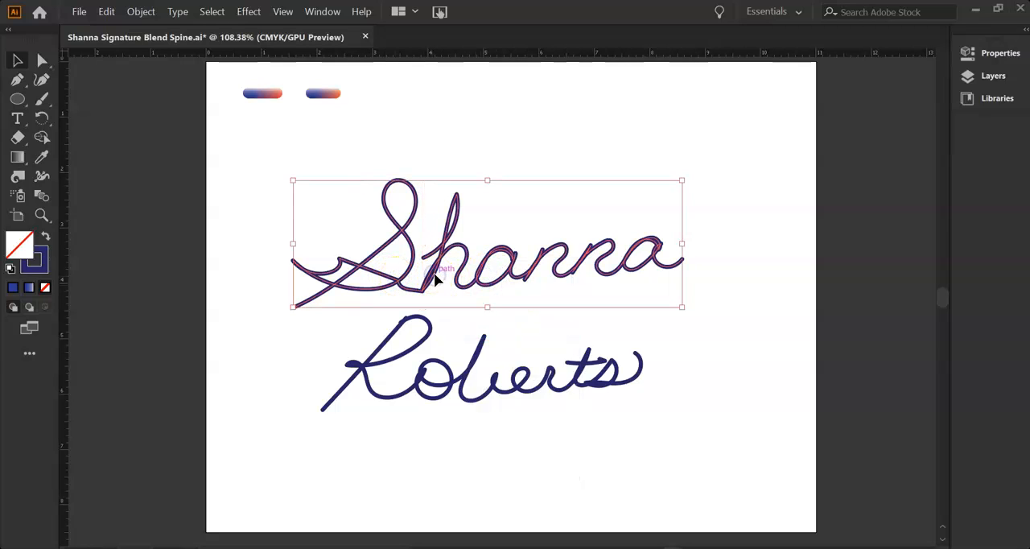
left_click(147, 13)
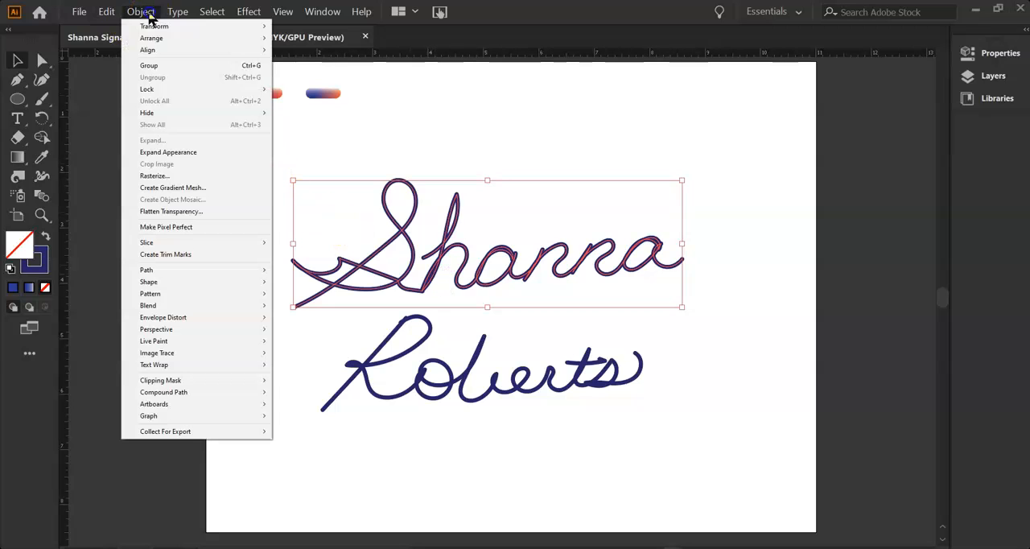
right_click(354, 266)
left_click(567, 258)
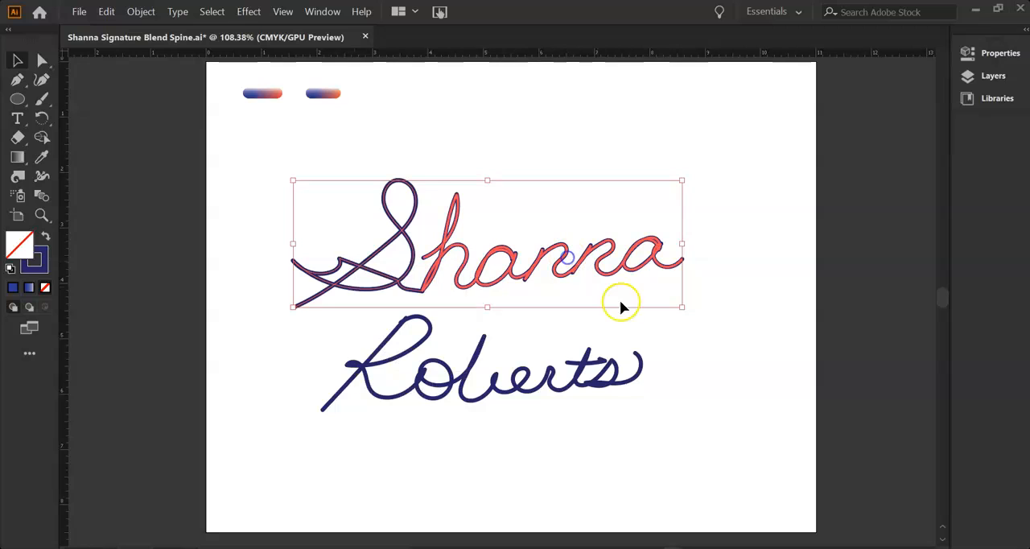
Join all strokes of the lower signature line, including the R stem and the t crossbar, into one path.
left_click(510, 421)
left_click(384, 398)
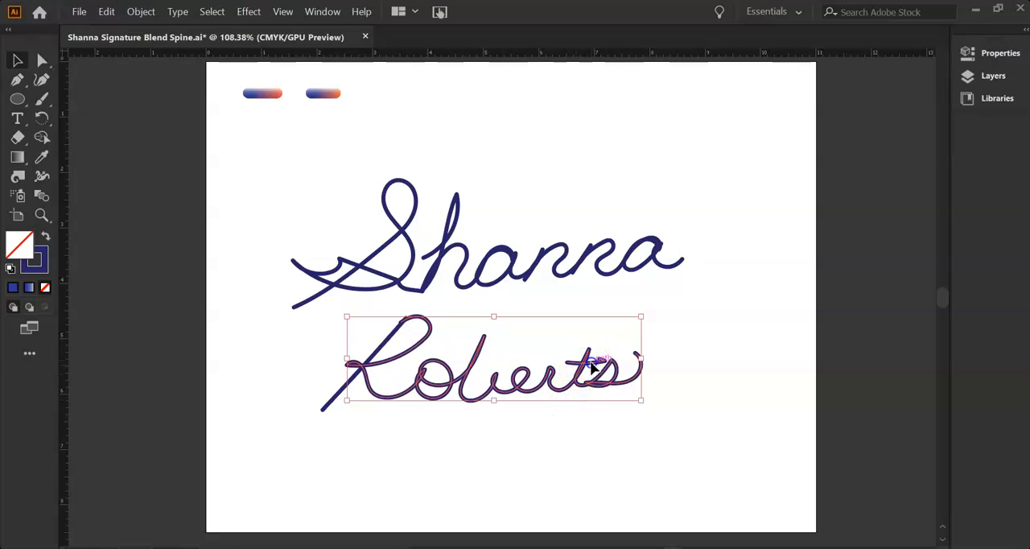
left_click(387, 371)
left_click(355, 382)
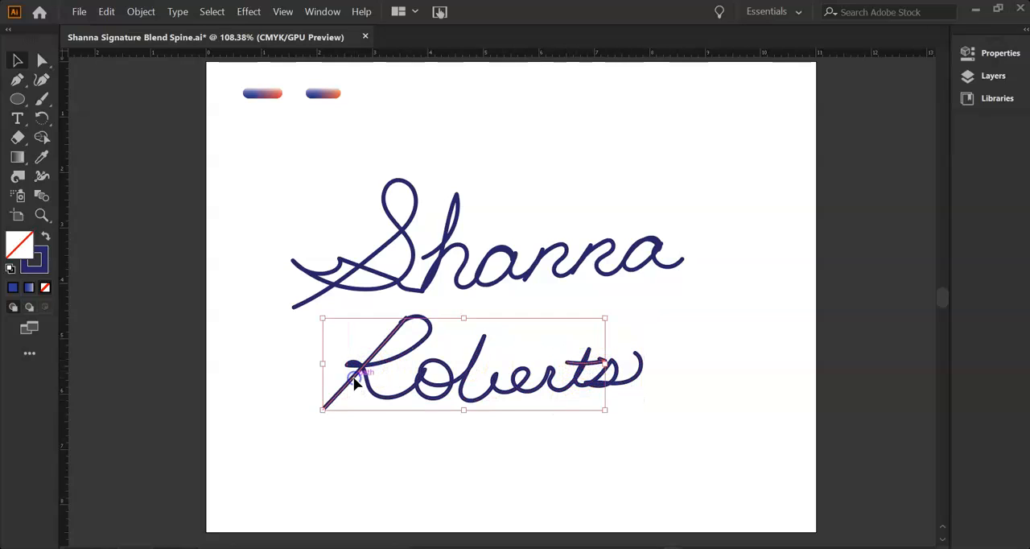
left_click(376, 392, "shift")
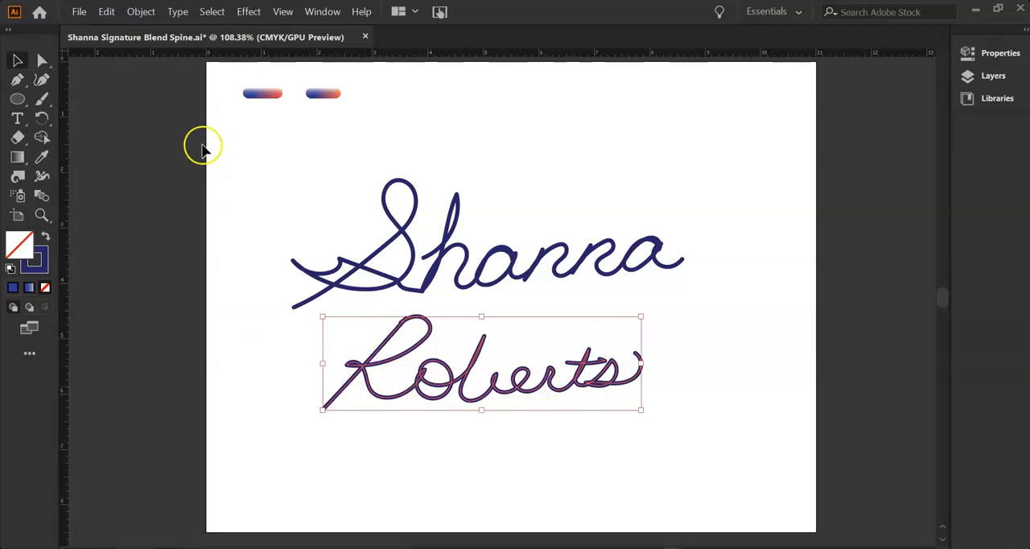
right_click(465, 401)
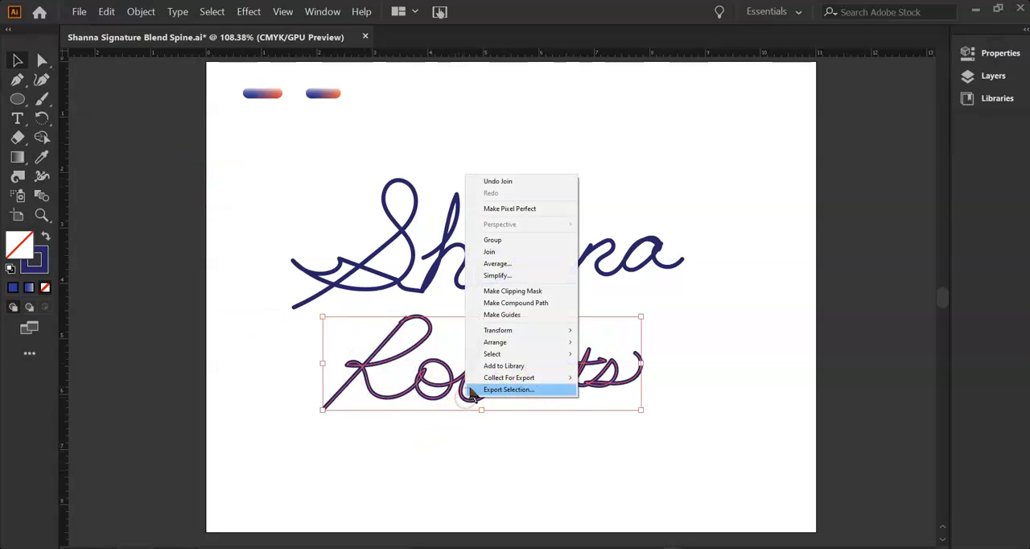
left_click(488, 252)
left_click(547, 191)
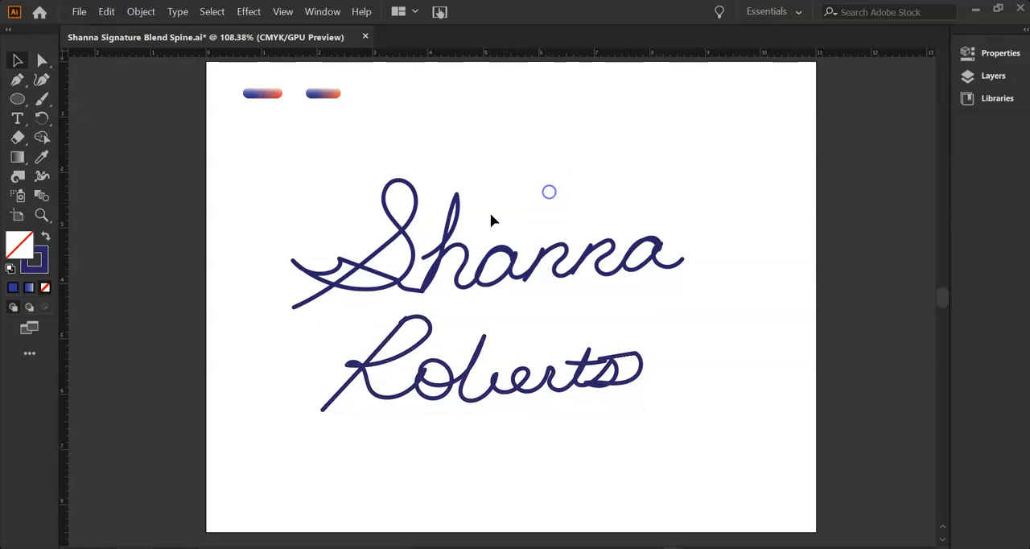
Try to replace the spine of the first small gradient blend with the upper signature line.
left_click(267, 97)
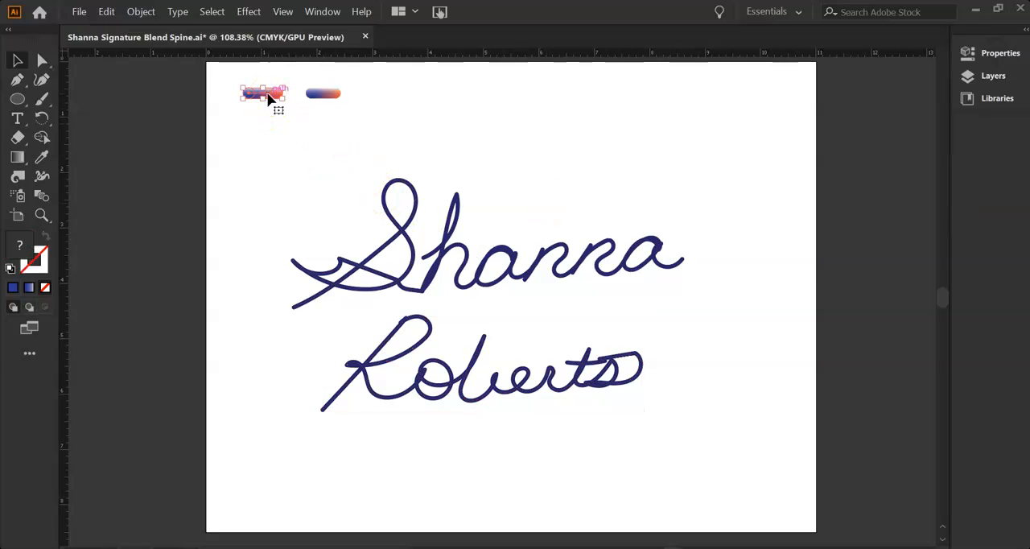
left_click(409, 281, "shift")
left_click(384, 281, "shift")
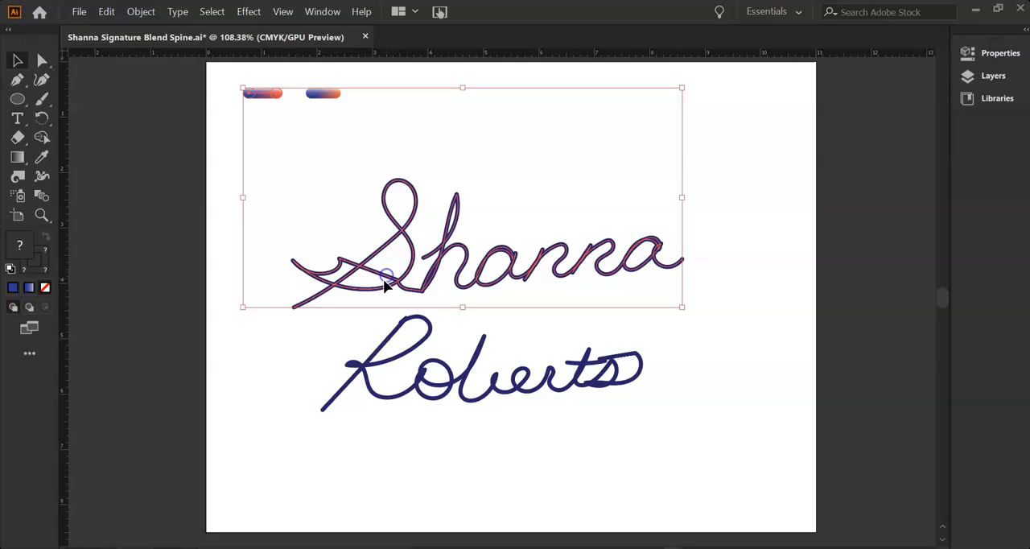
left_click(133, 13)
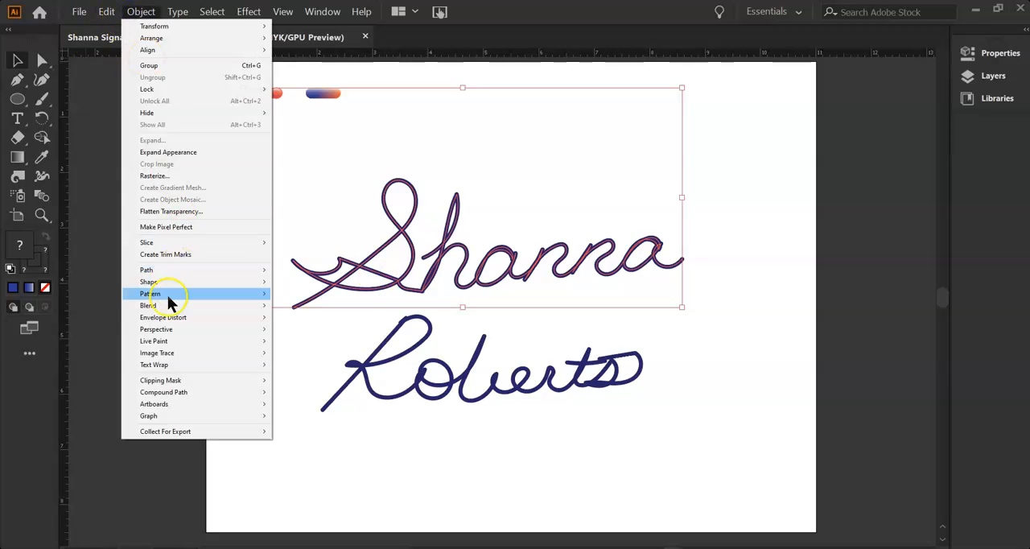
mouse_move(165, 303)
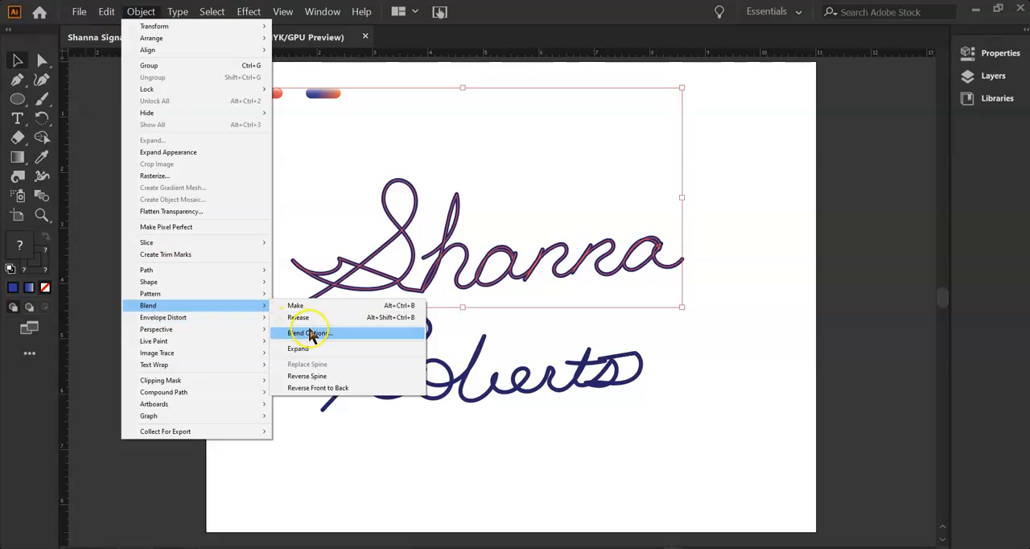
left_click(316, 453)
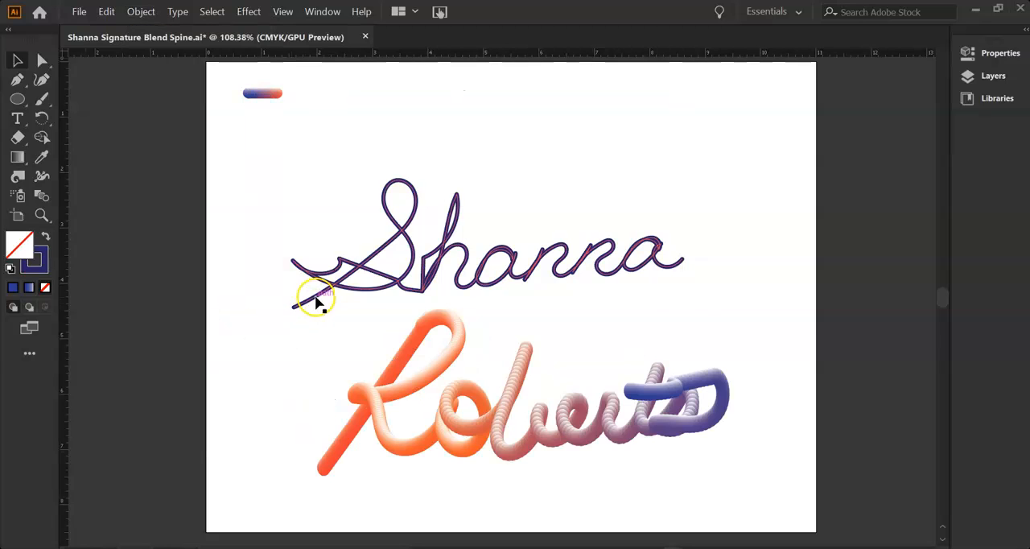
left_click(319, 292)
left_click(311, 230)
Replace the spine of the remaining small blue-to-orange blend with the upper signature path, and deselect the artwork.
left_click(265, 92)
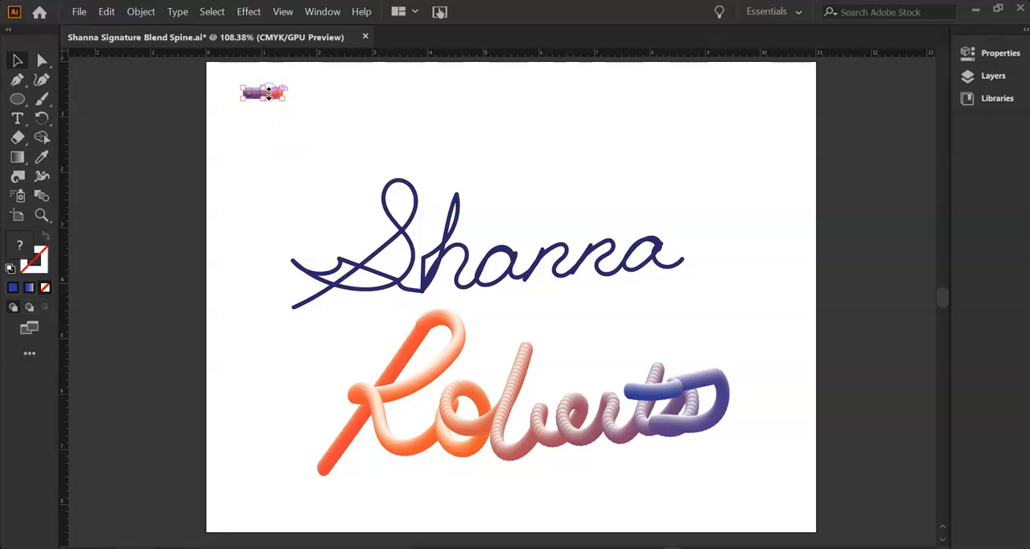
left_click(366, 261, "shift")
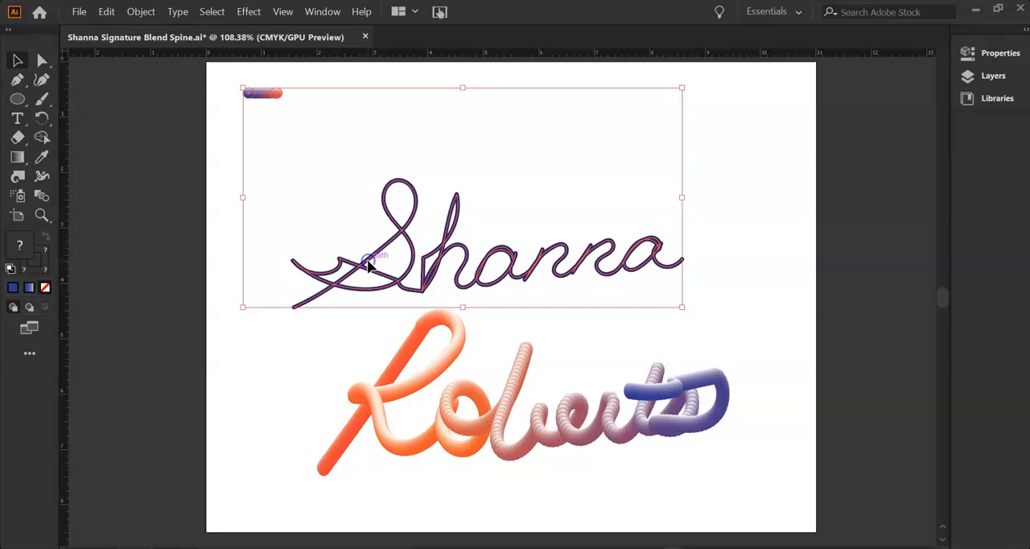
left_click(142, 11)
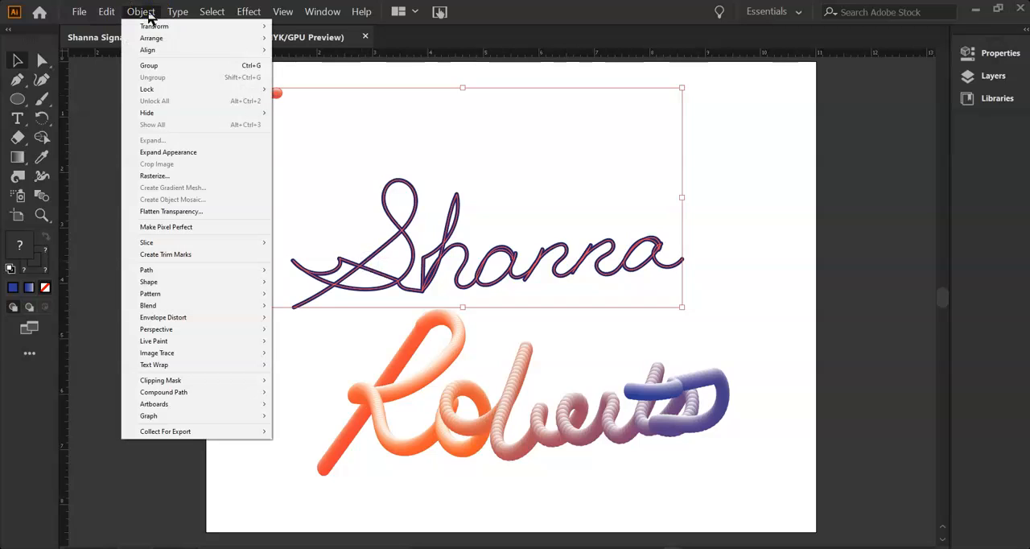
mouse_move(153, 306)
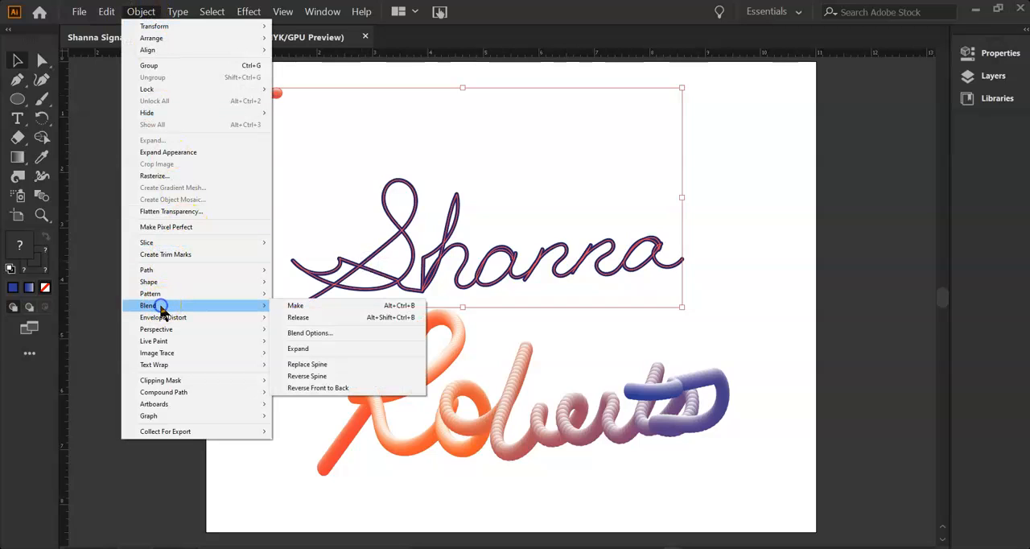
left_click(310, 363)
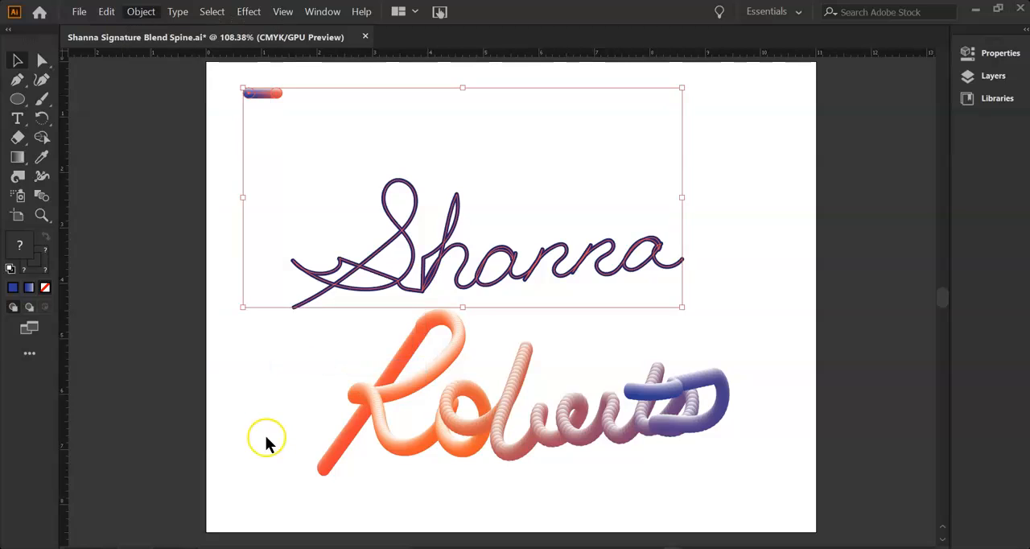
left_click(717, 216)
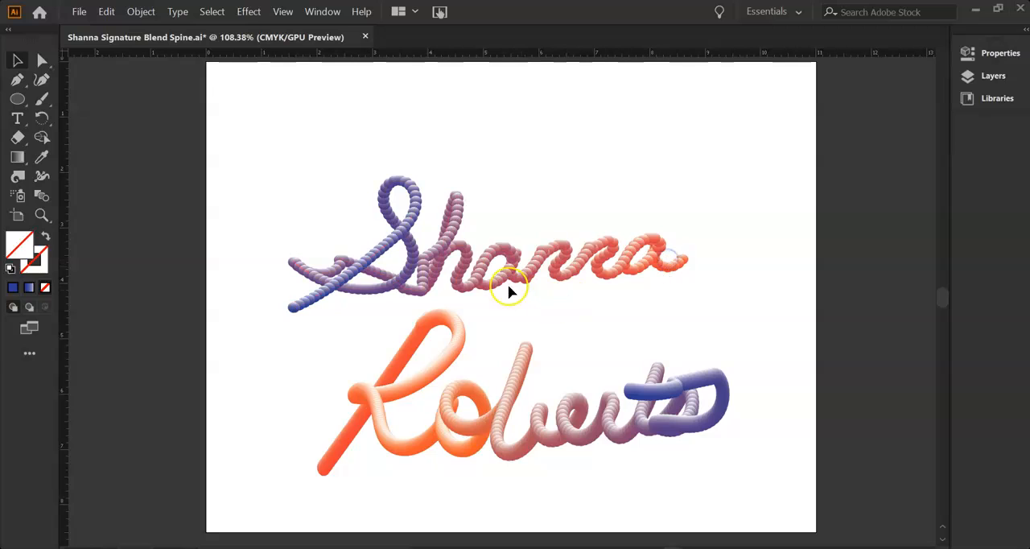
Enlarge the blended upper signature line to about 7.89 in wide and 3.19 in high, and clear the selection.
left_click(558, 262)
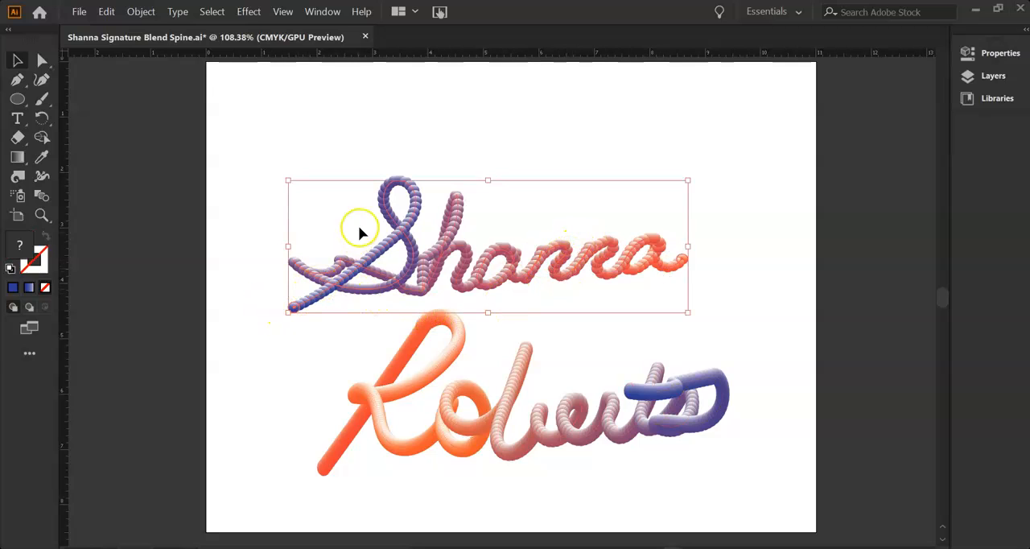
left_click_drag(689, 180, 726, 136)
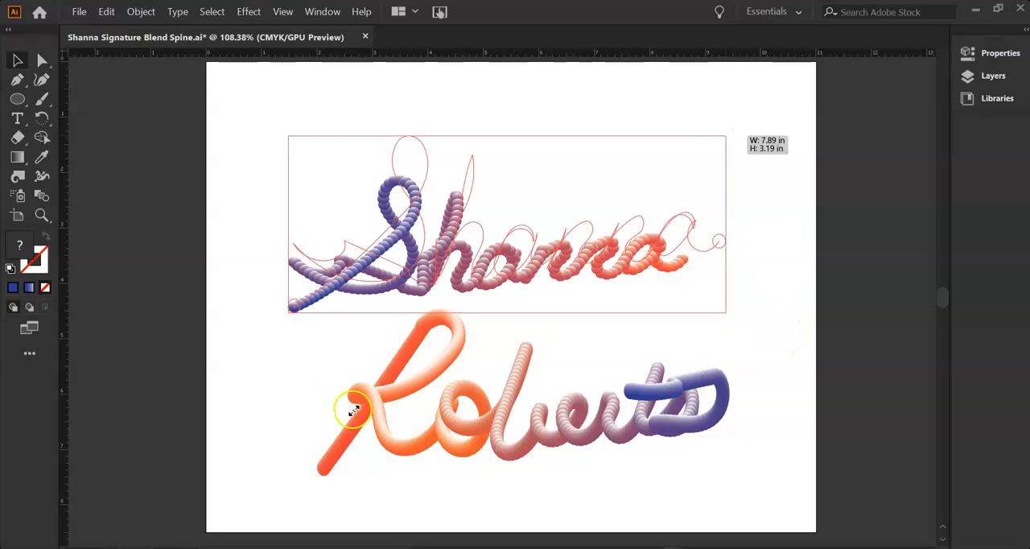
left_click(298, 404)
left_click(348, 438)
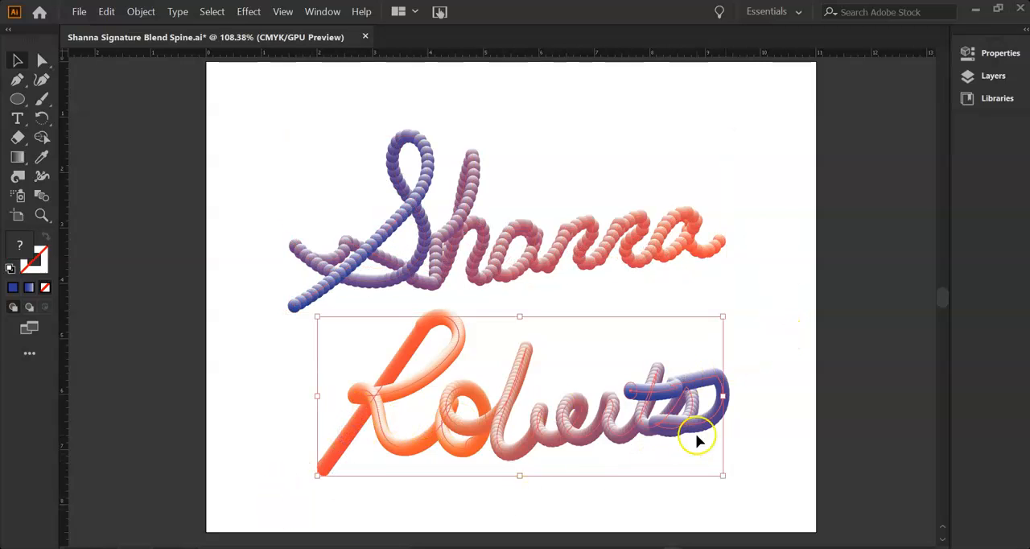
left_click(756, 280)
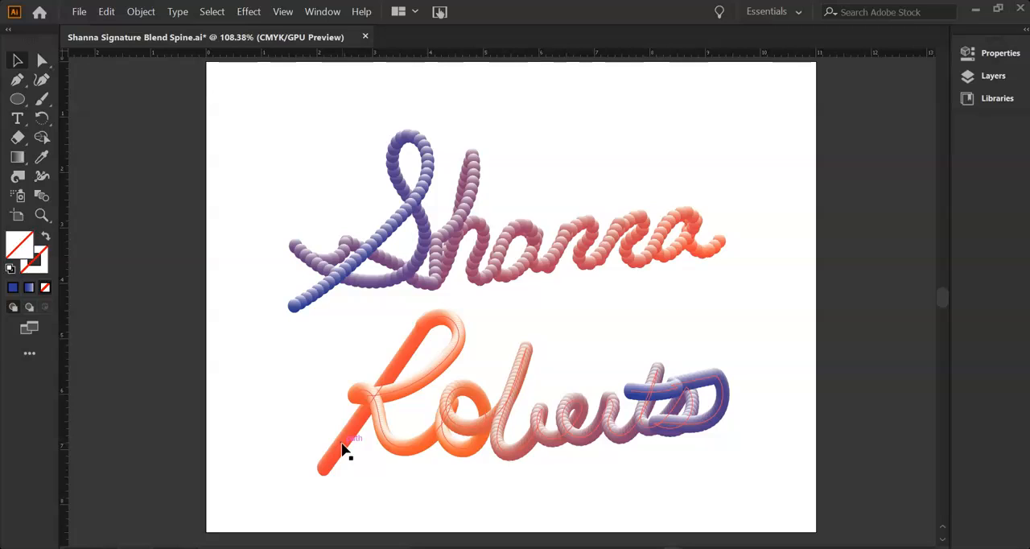
Save a new Adobe Illustrator copy in the 2 Adobe Illustrator Projects folder, adding "final" to the end of the current file name.
left_click(79, 13)
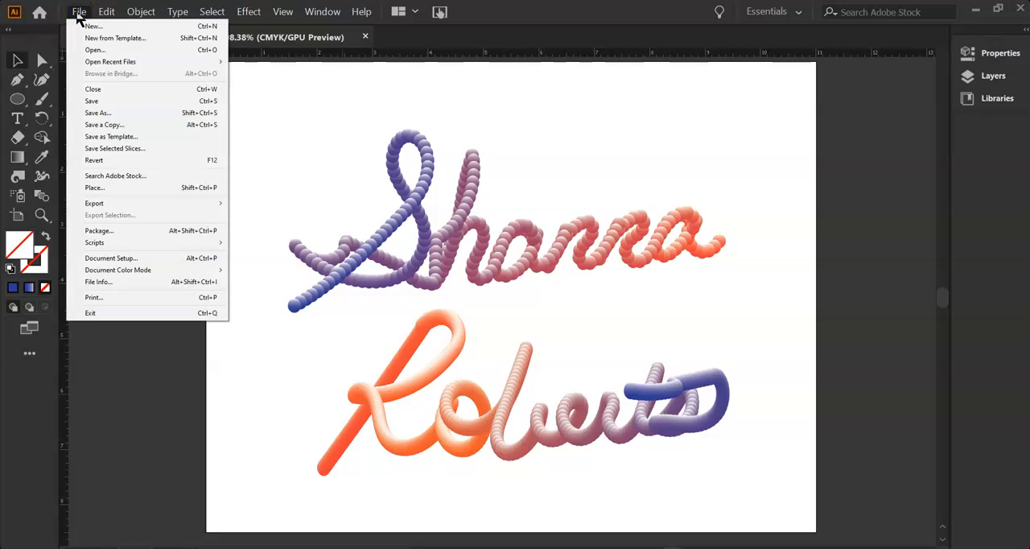
left_click(100, 113)
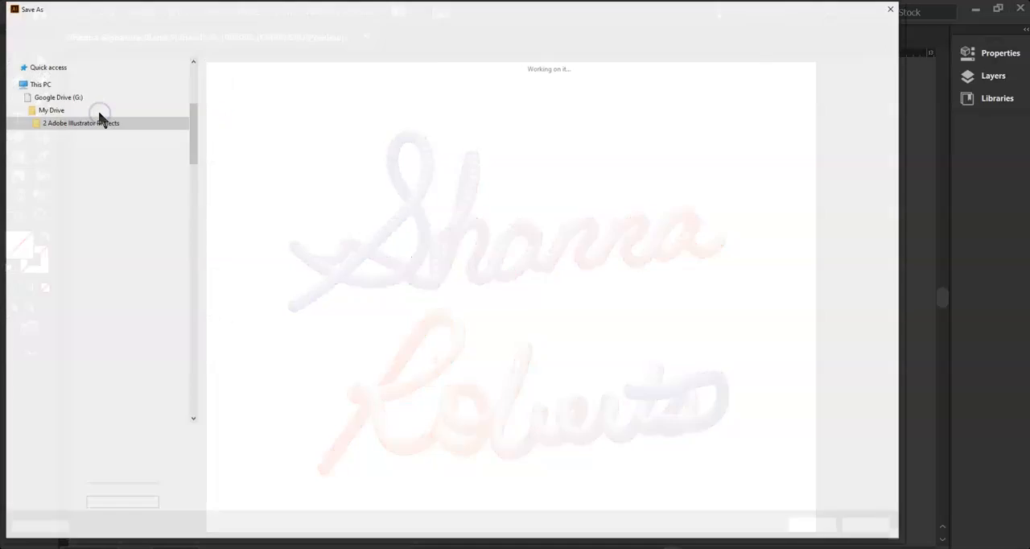
left_click(189, 436)
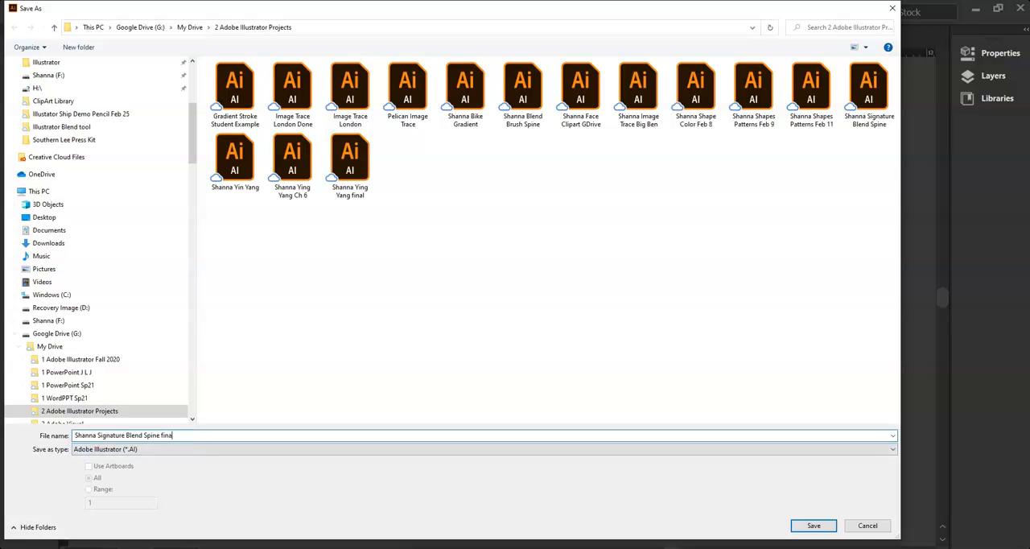
left_click(812, 525)
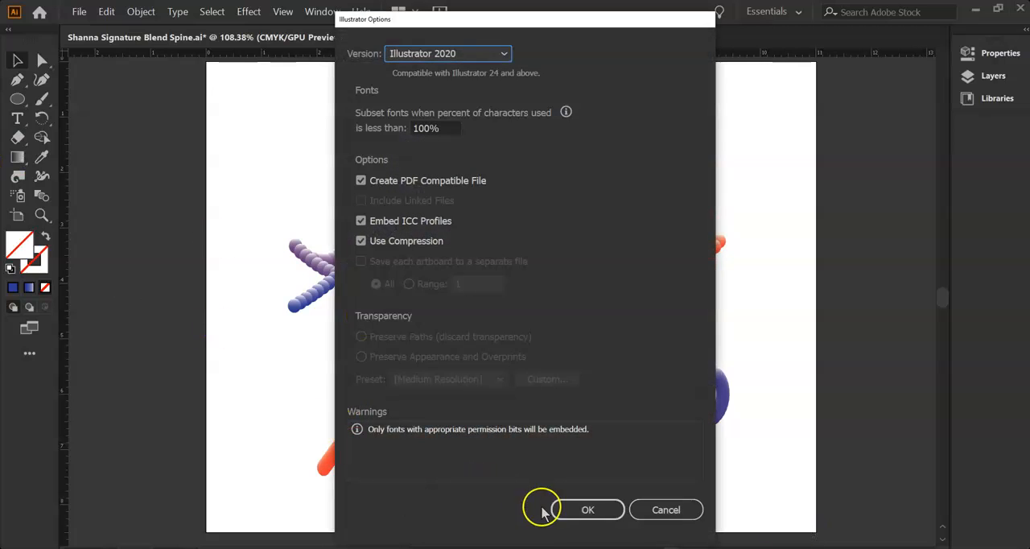
left_click(576, 512)
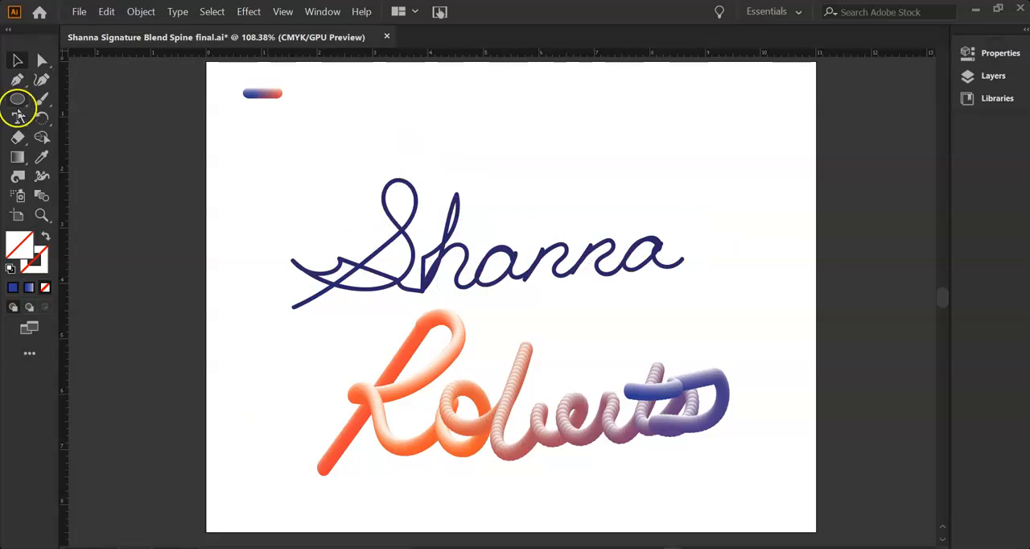
Configure the Eraser with a -155° angle, 99% roundness and a 15 pt size.
left_click_drag(18, 137, 69, 141)
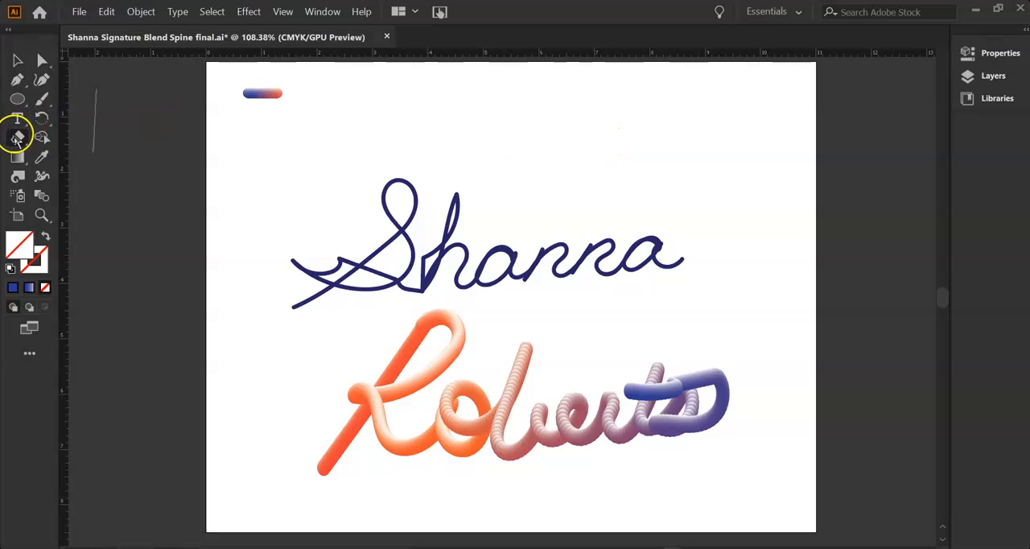
double_click(17, 138)
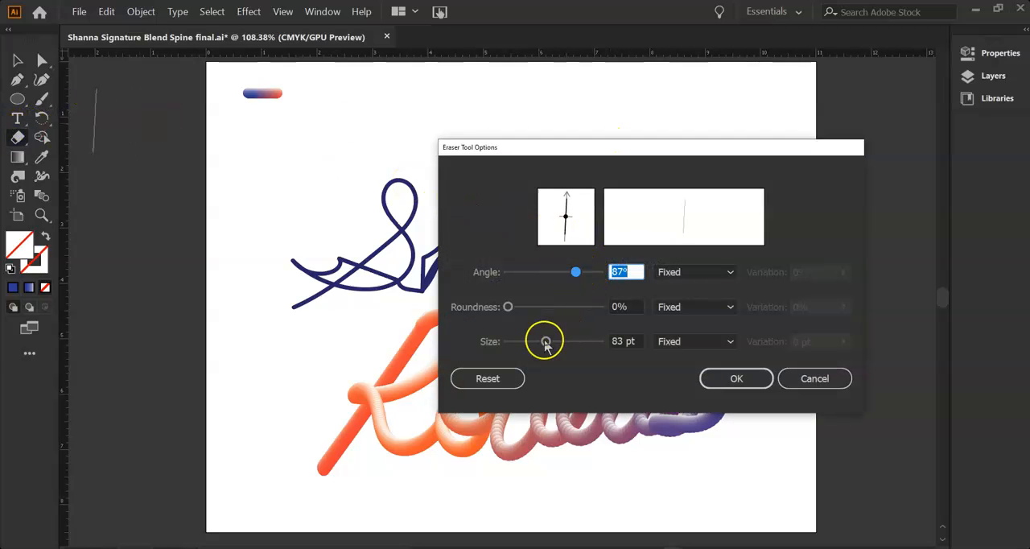
left_click_drag(545, 341, 537, 345)
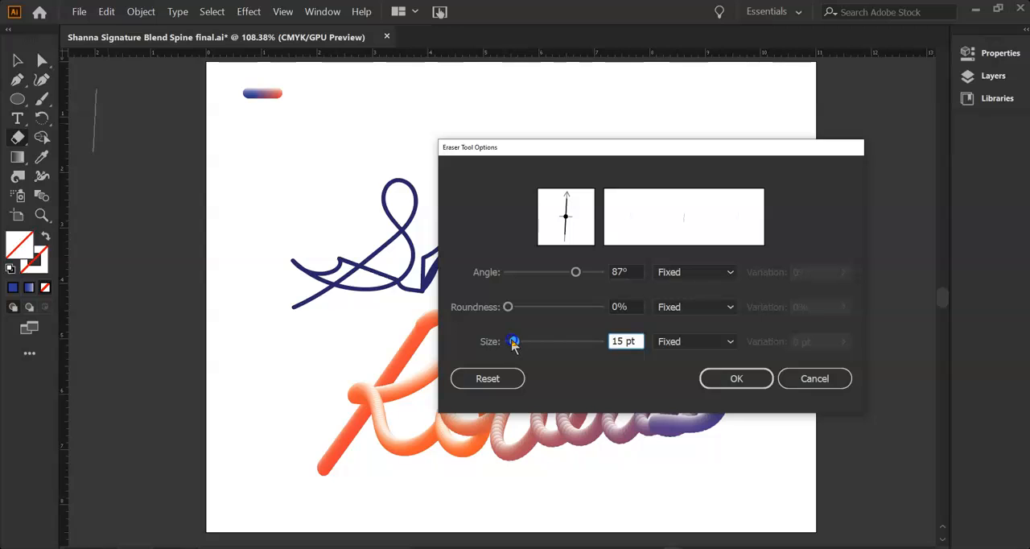
left_click_drag(573, 272, 516, 273)
mouse_move(508, 308)
left_mouse_down()
mouse_move(552, 317)
mouse_move(599, 310)
left_mouse_up()
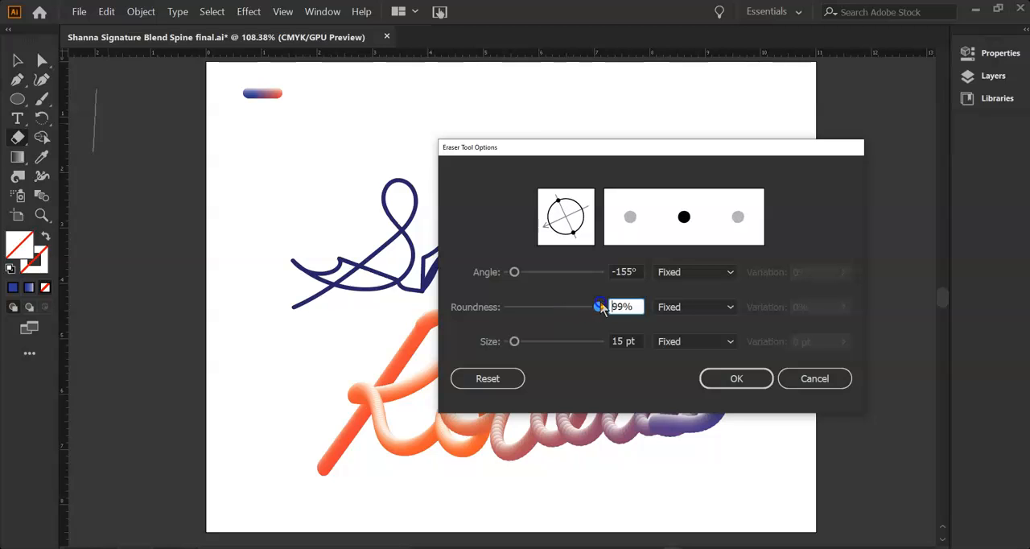
left_click(741, 382)
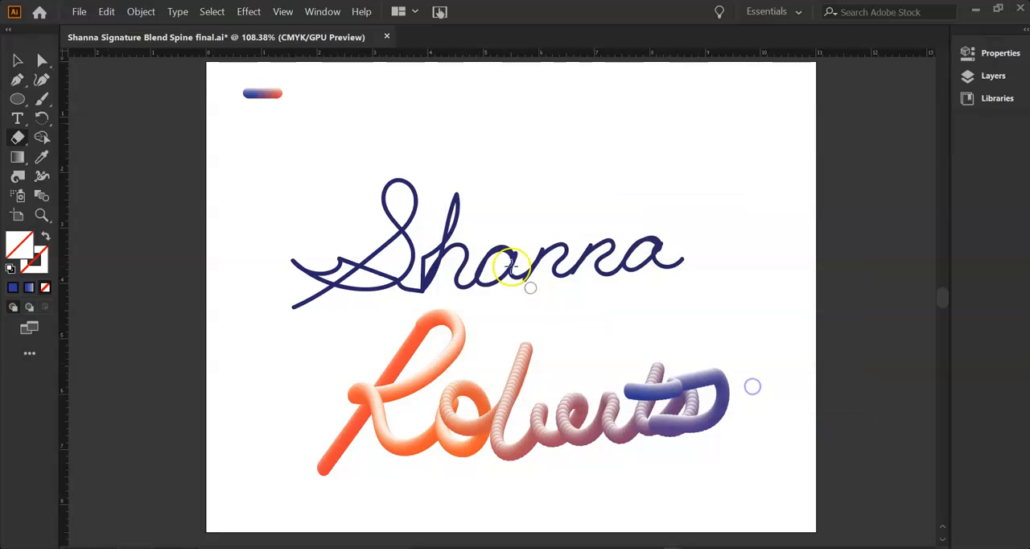
Erase the stray connecting strokes between the S and the h in the upper signature line.
mouse_move(466, 208)
left_mouse_down()
mouse_move(442, 206)
mouse_move(429, 239)
left_mouse_up()
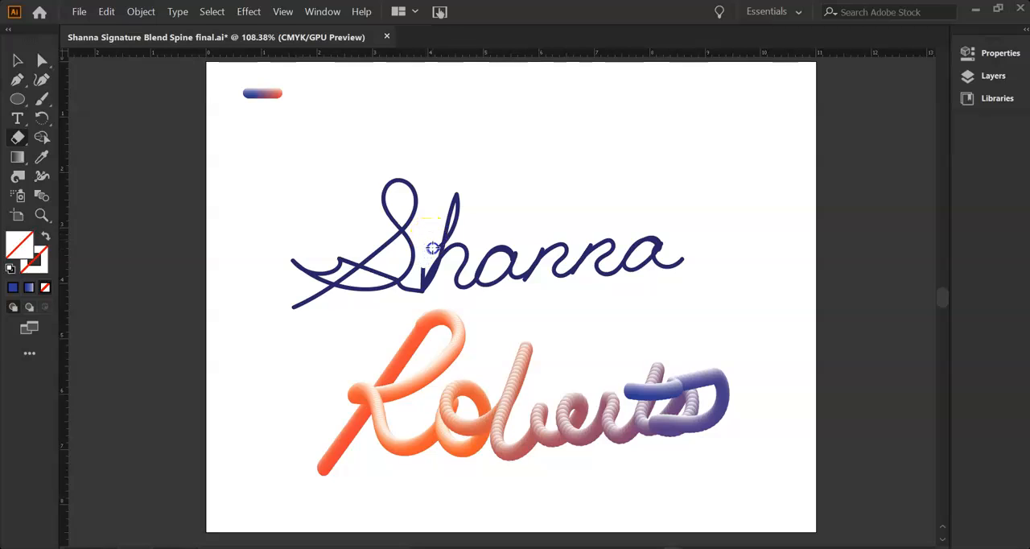
left_click_drag(432, 177, 422, 279)
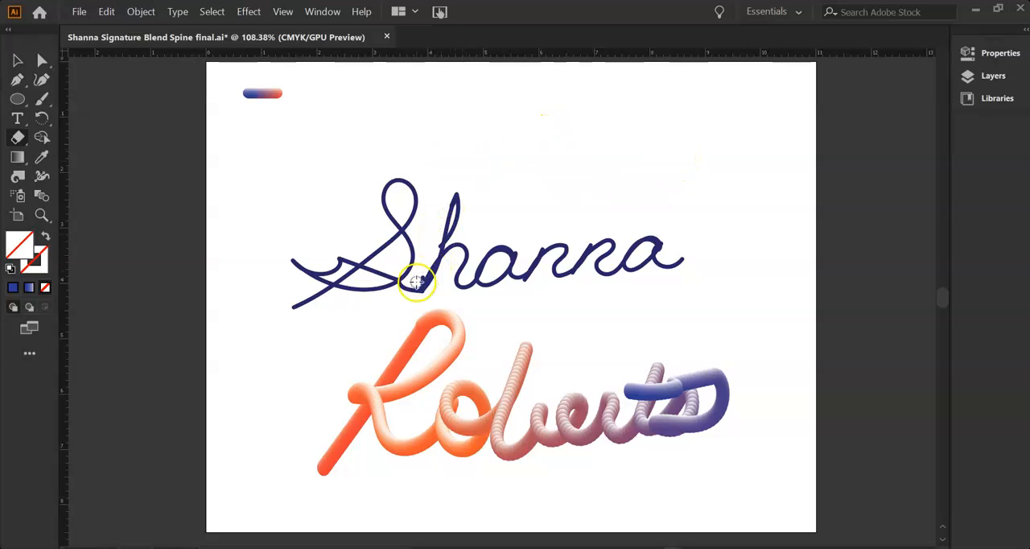
Set the Eraser's roundness to 0% and its size to 14 pt.
left_click(16, 101)
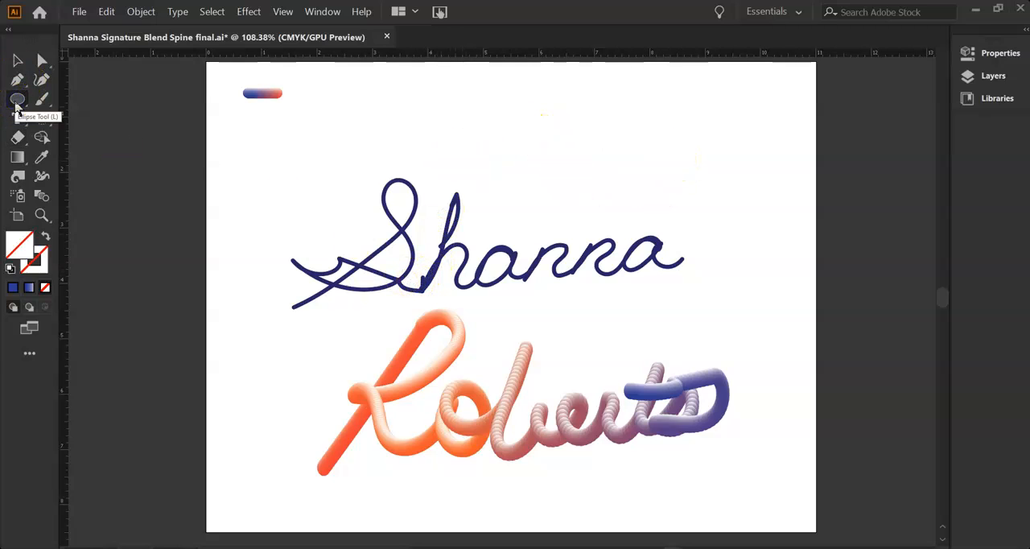
left_click(16, 102)
left_click(17, 137)
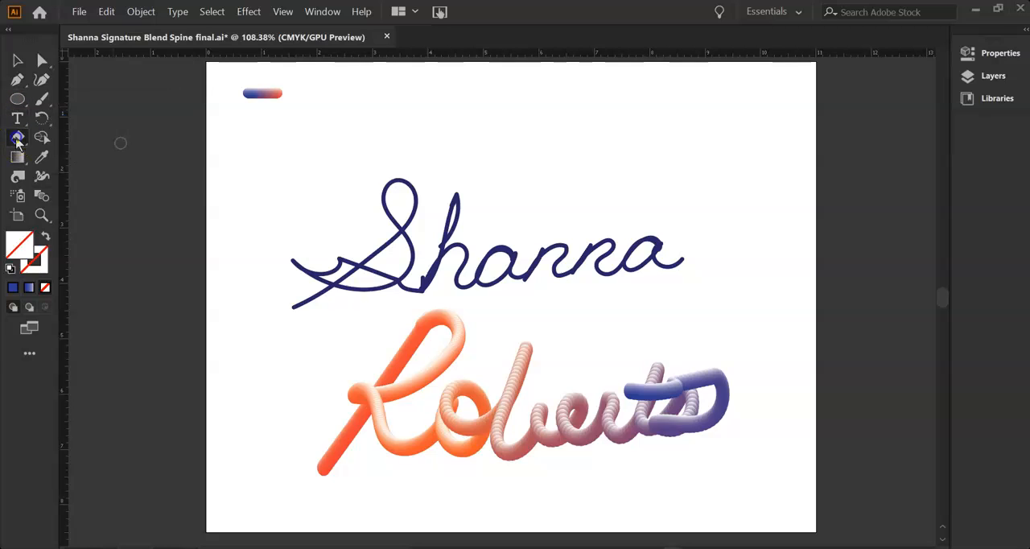
left_click(18, 138)
left_click(62, 146)
double_click(18, 137)
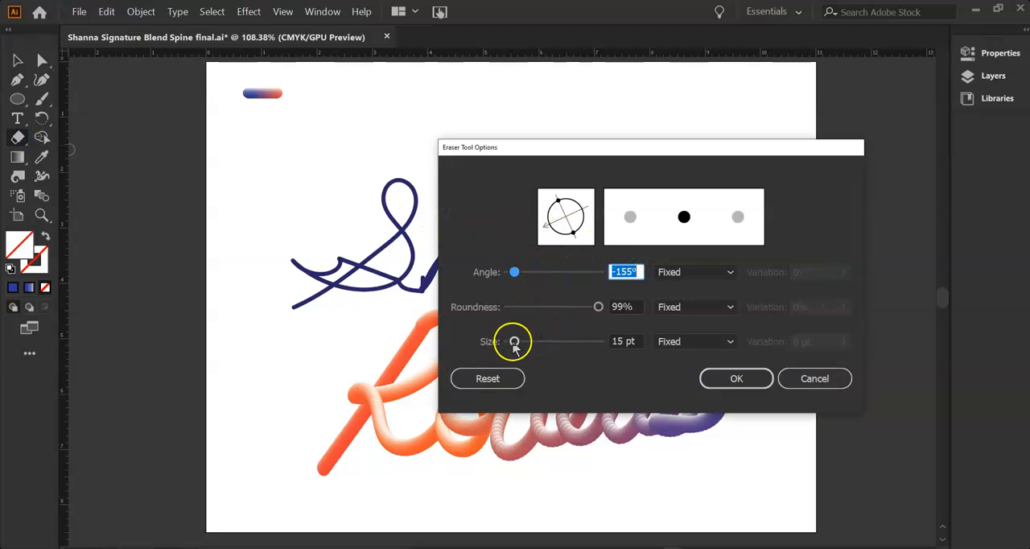
left_click_drag(596, 307, 500, 307)
left_click_drag(514, 342, 513, 342)
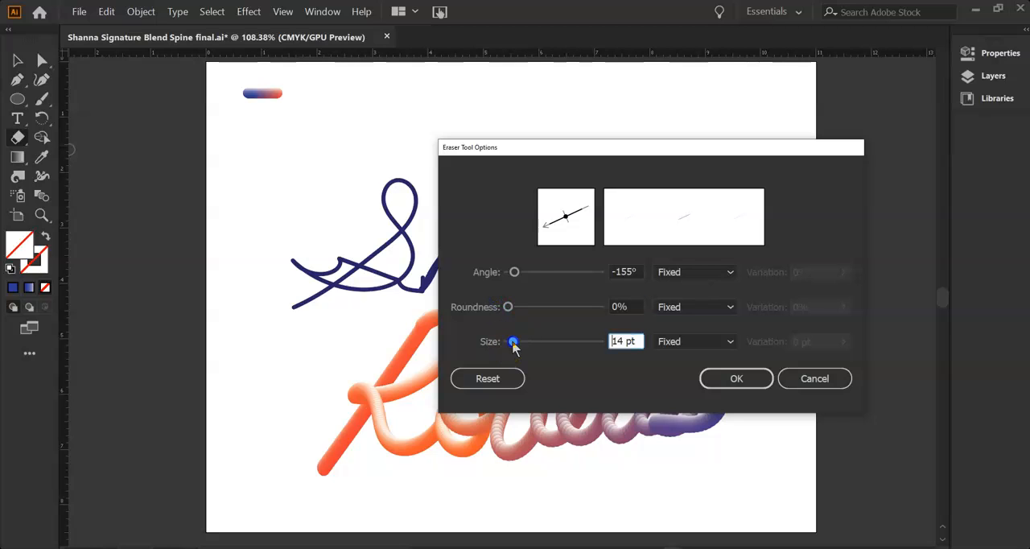
left_click(722, 376)
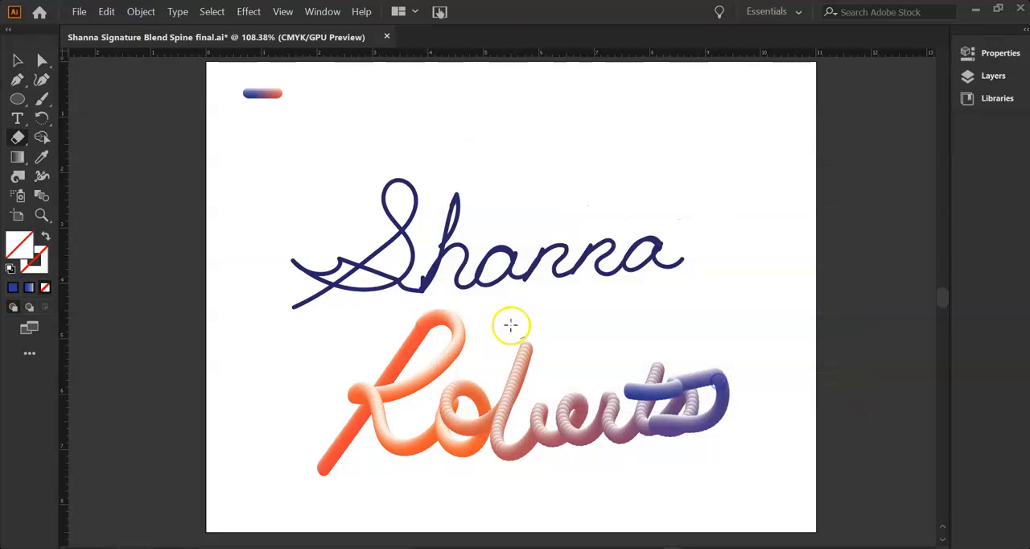
Try erasing at the h's upstroke and on the small blend, undoing the cut across the h's tip.
mouse_move(427, 254)
left_mouse_down()
mouse_move(414, 271)
mouse_move(422, 279)
mouse_move(419, 263)
left_mouse_up()
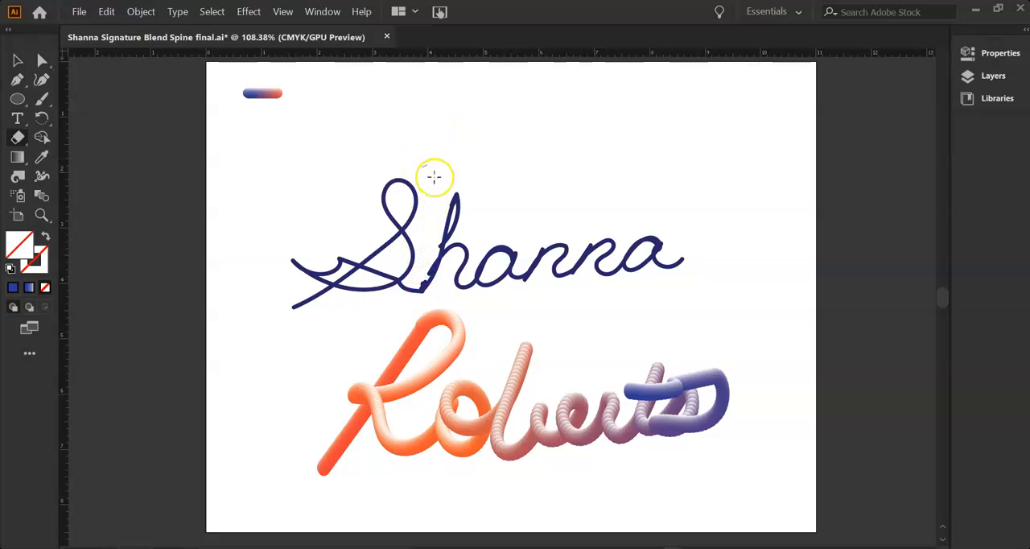
left_click_drag(493, 213, 440, 194)
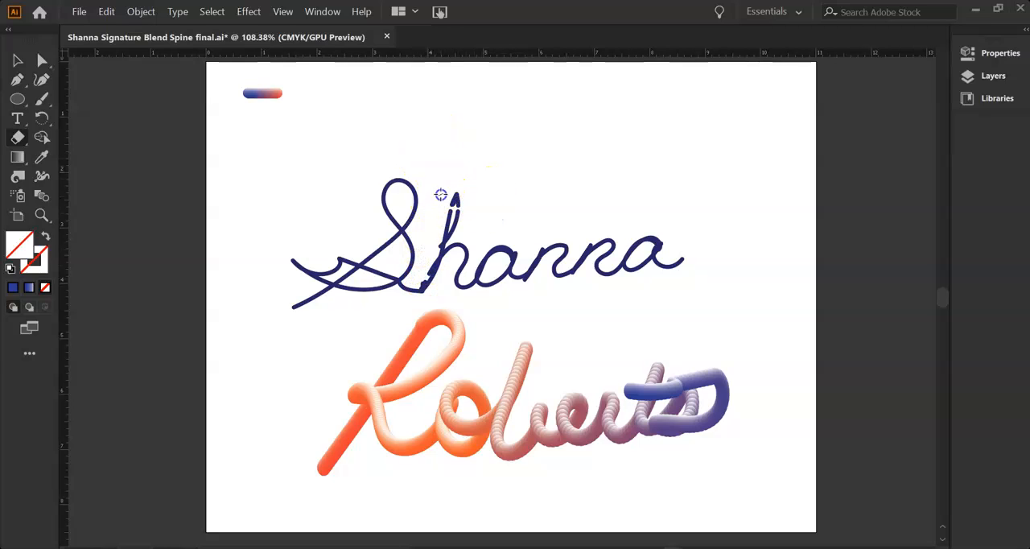
left_click(473, 180)
key("ctrl+z")
left_click_drag(222, 94, 259, 98)
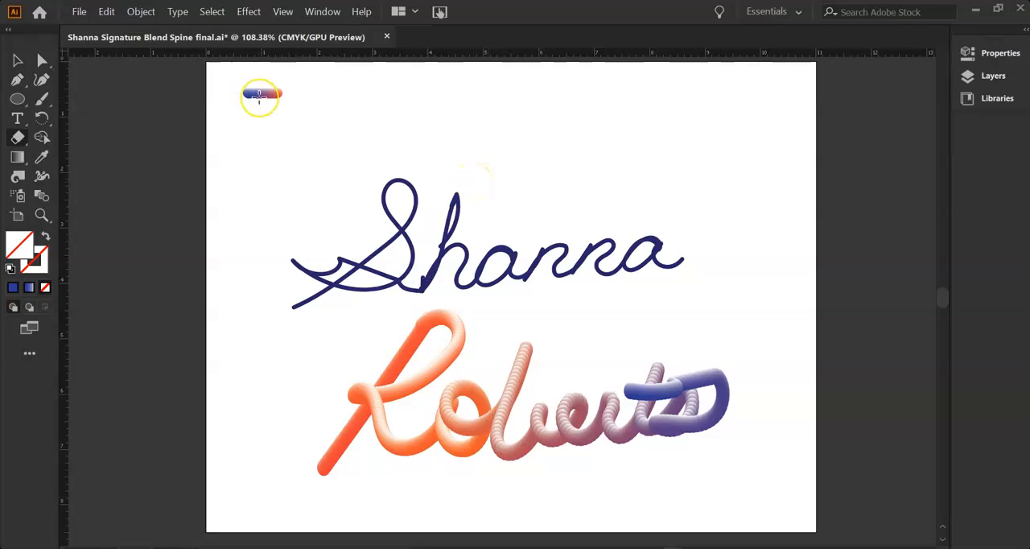
Check the spacing in the blend options and accept the current settings.
left_click(41, 136)
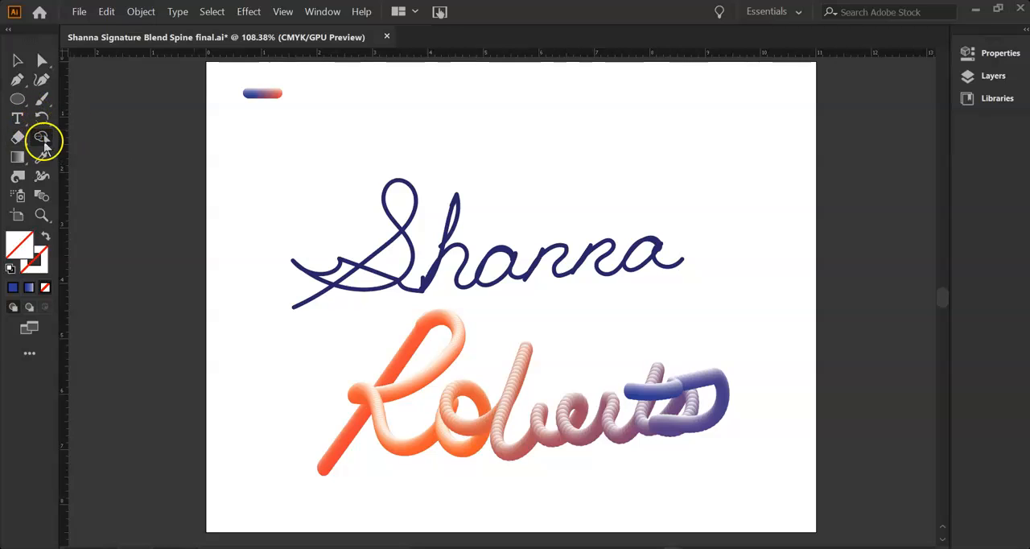
left_click(42, 195)
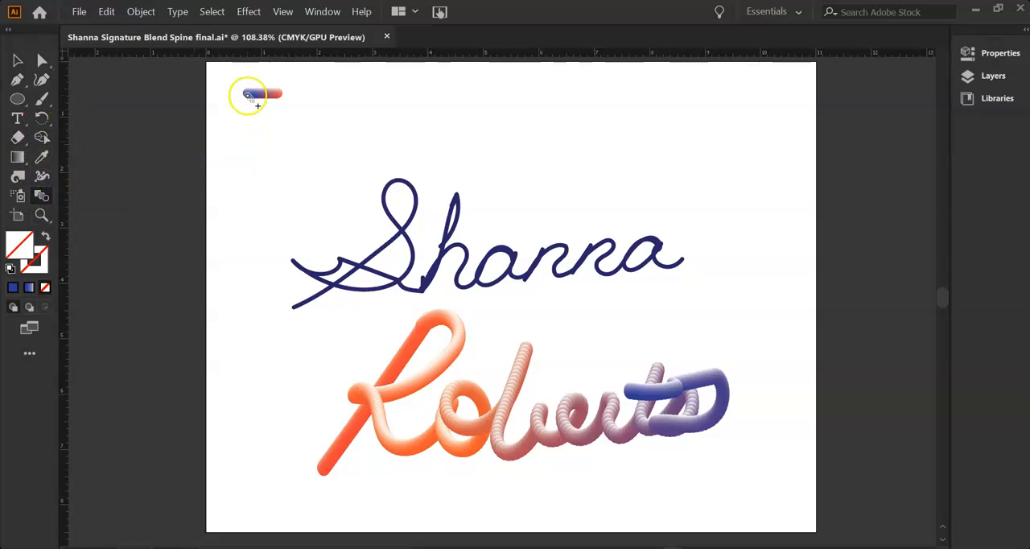
left_click(141, 11)
left_click(141, 11)
left_click(257, 97)
right_click(258, 97)
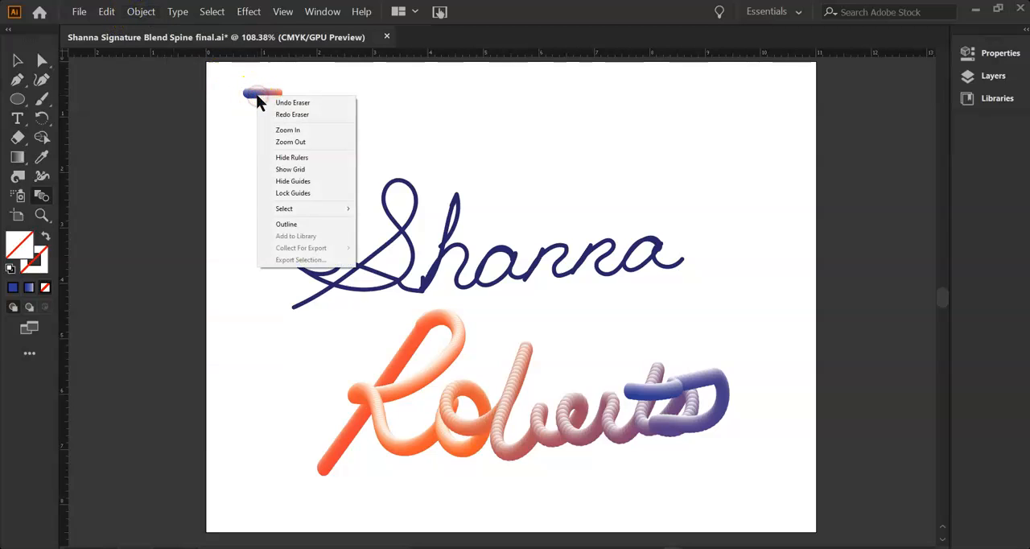
left_click(142, 12)
left_click(162, 256)
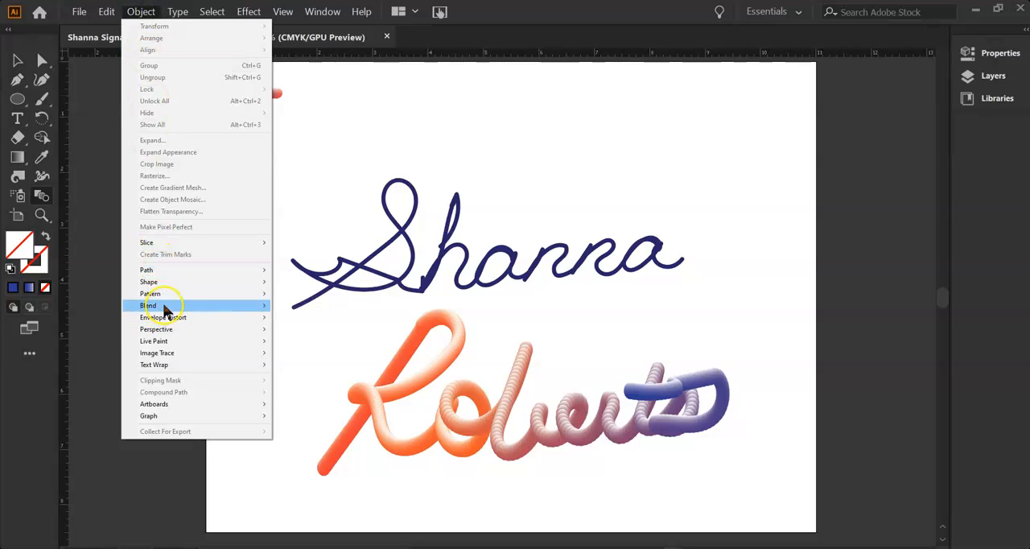
mouse_move(165, 307)
left_click(288, 332)
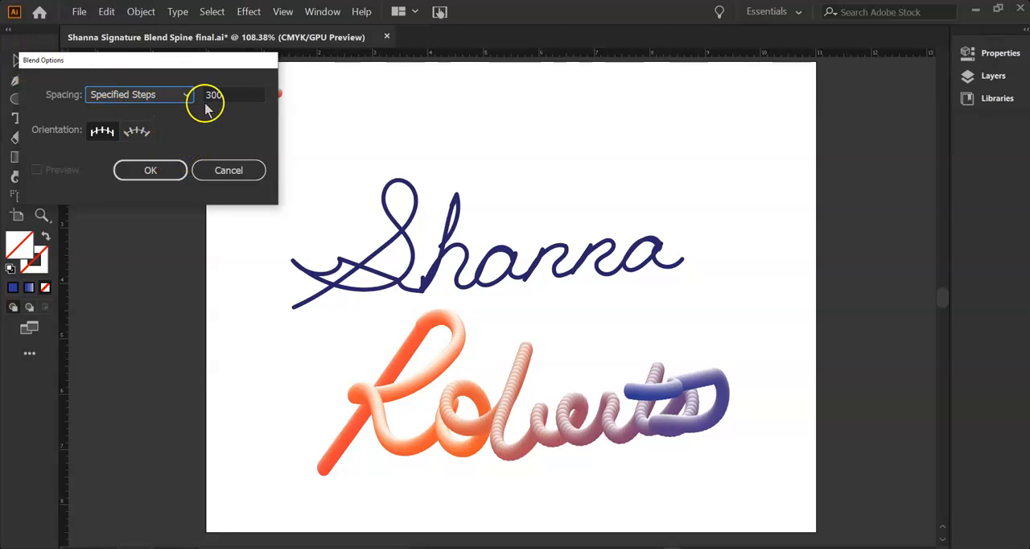
left_click(171, 172)
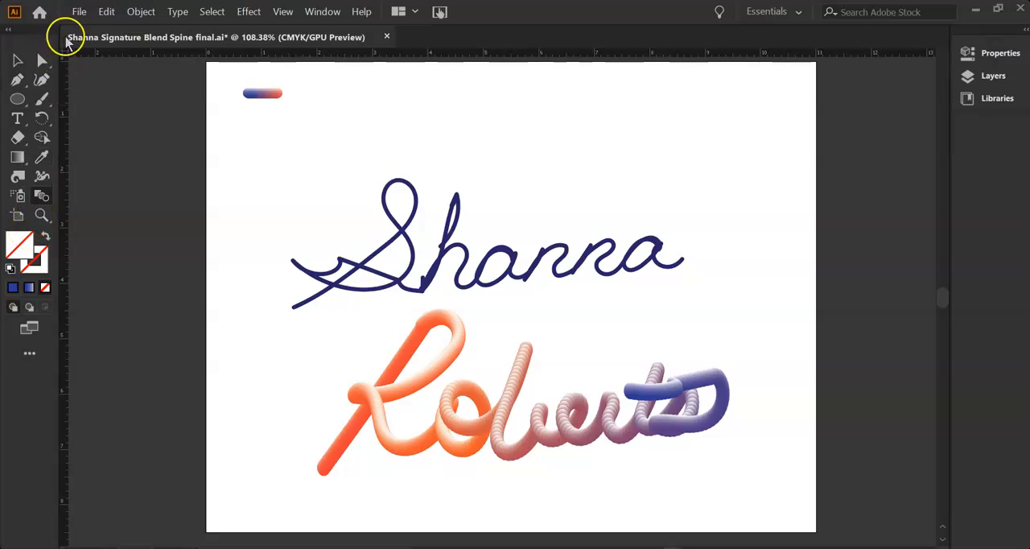
Replace the small blue-to-orange blend's spine with the separated S path of the upper signature line.
left_click(17, 60)
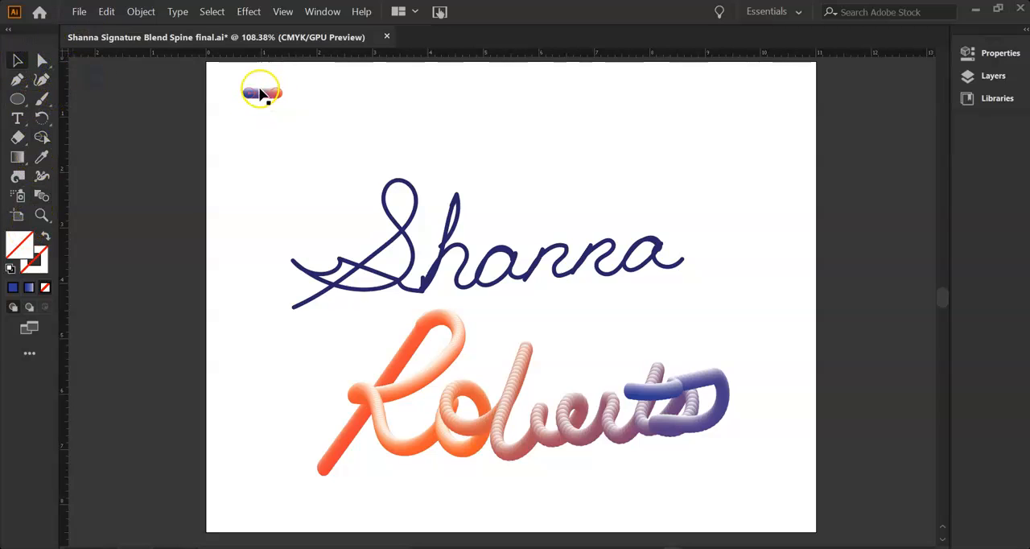
left_click(257, 94)
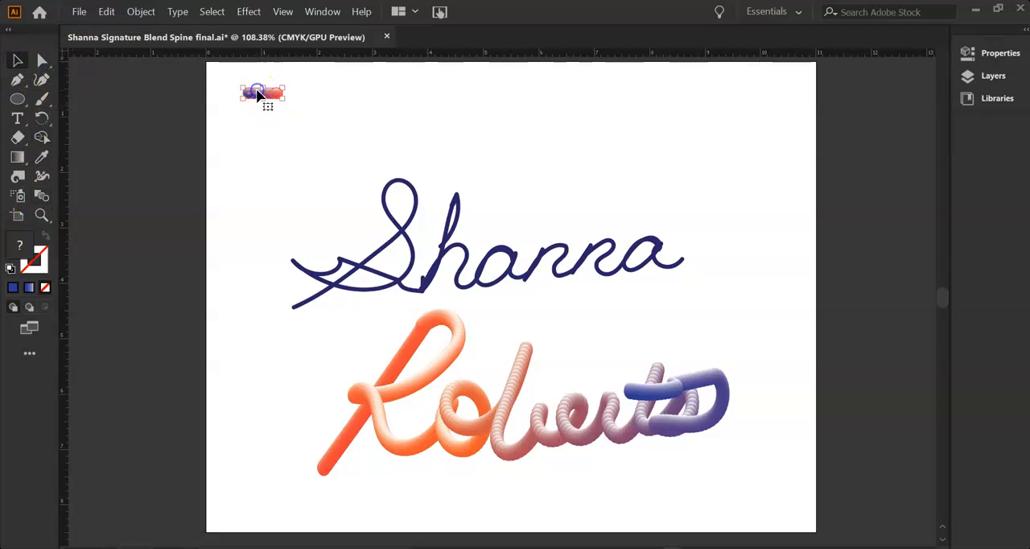
left_click(394, 239, "shift")
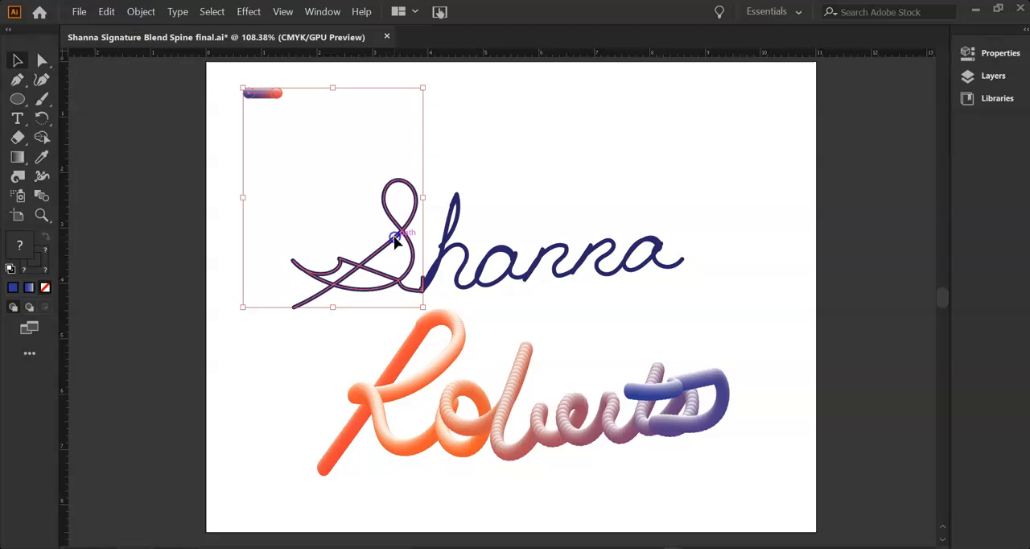
left_click(141, 13)
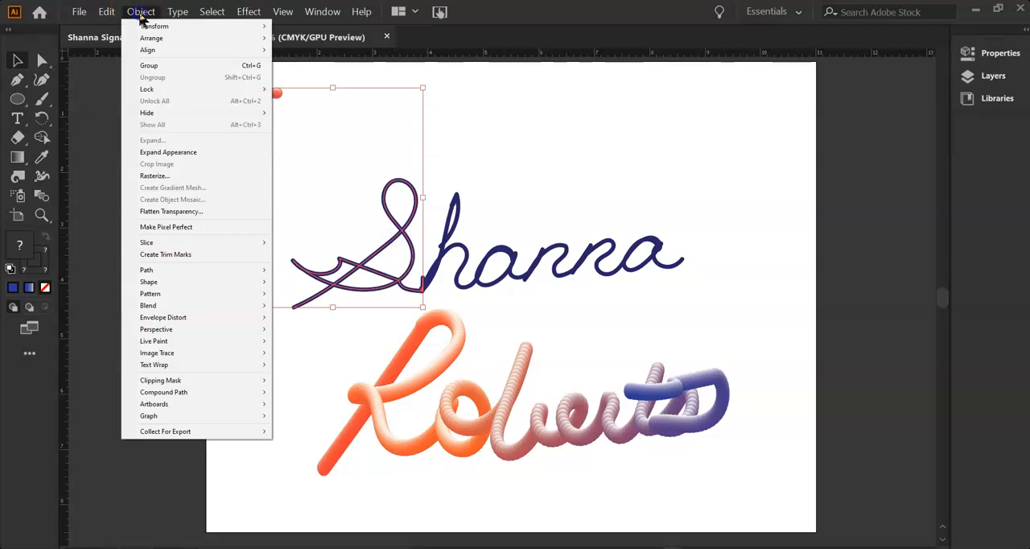
left_click(182, 305)
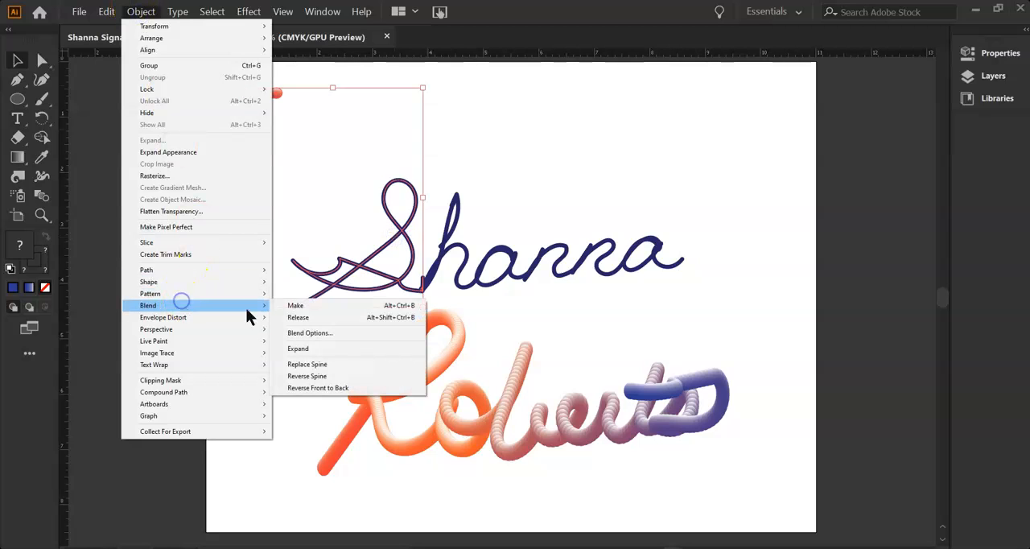
left_click(330, 376)
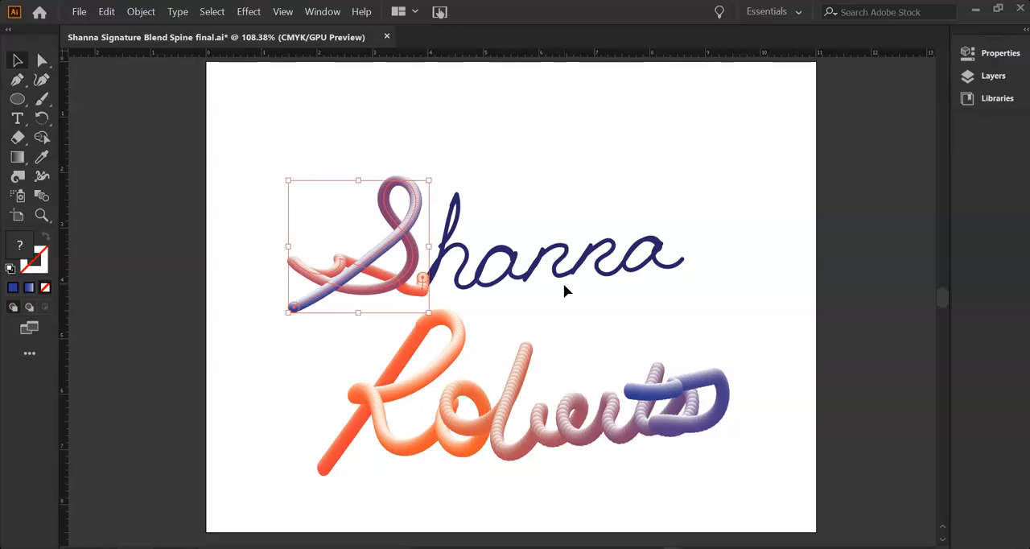
Undo the S spine replacement and the erasures in the upper signature line, and clear the selection.
key("ctrl+z")
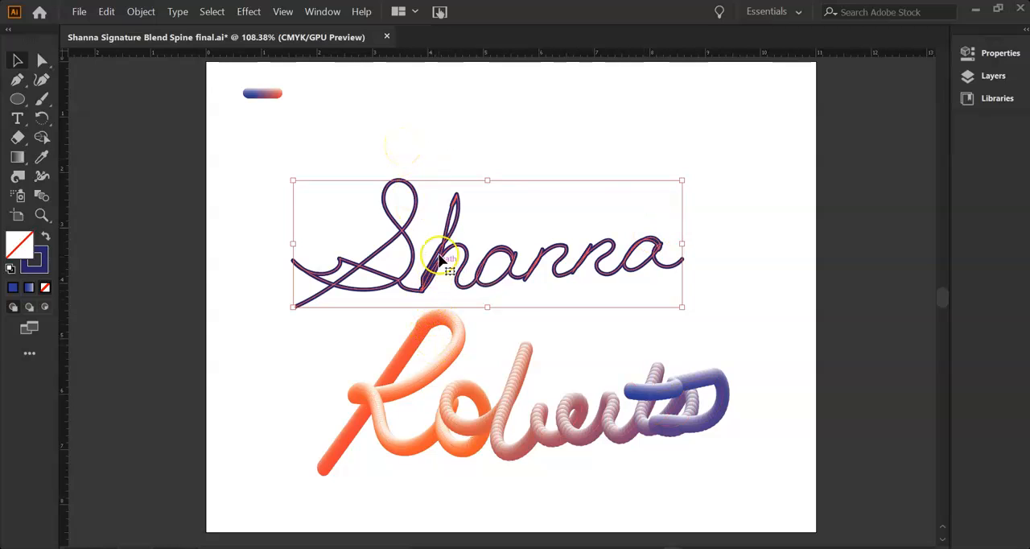
left_click(375, 134)
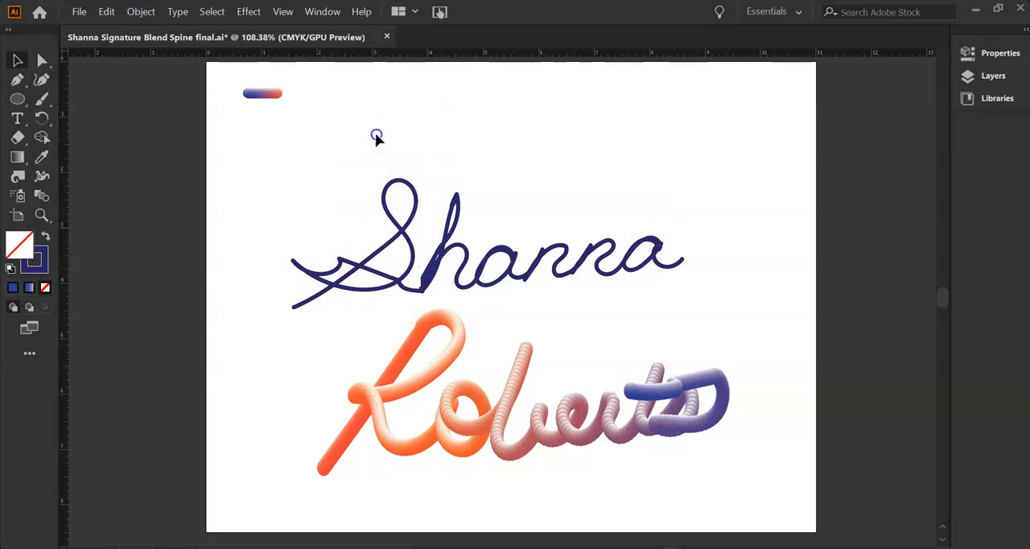
Replace the small blend's spine with the whole upper signature path, and enlarge the result until its outer edge aligns with the lower line's end.
left_click(391, 217)
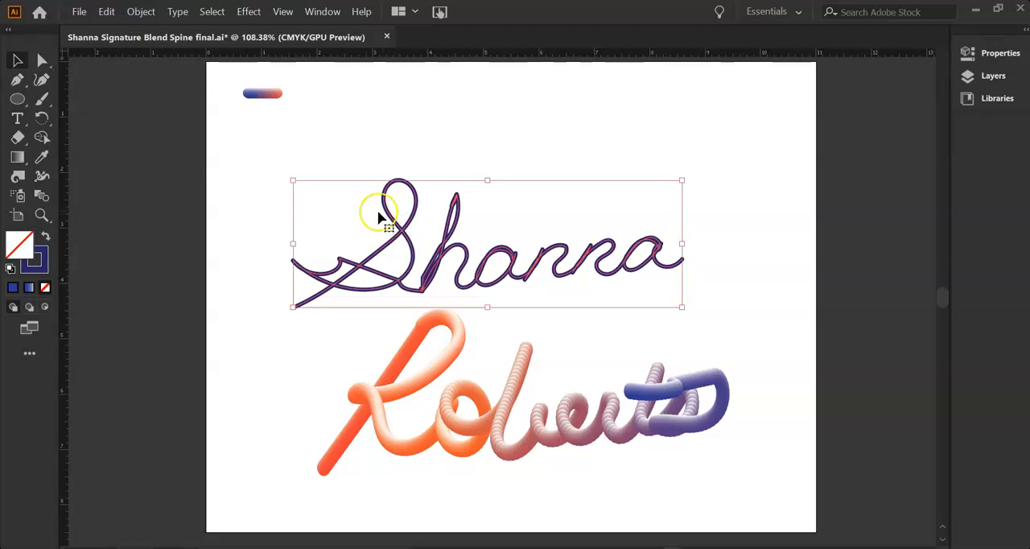
left_click(271, 95, "shift")
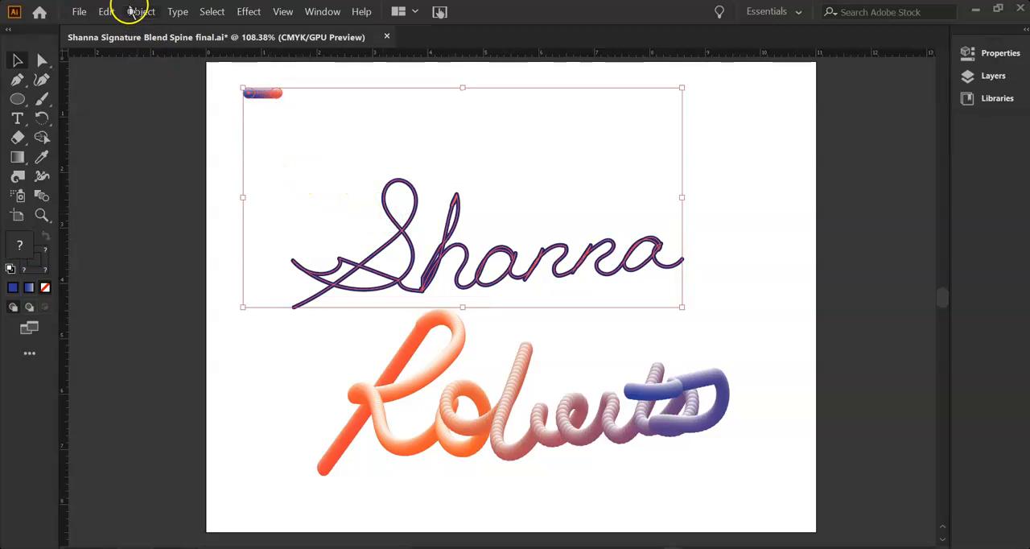
left_click(141, 11)
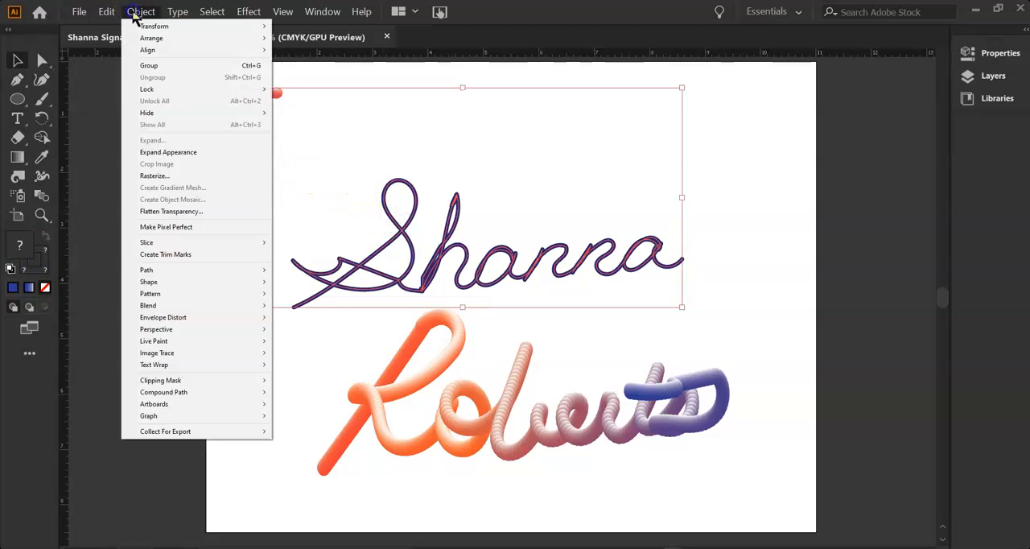
left_click(165, 305)
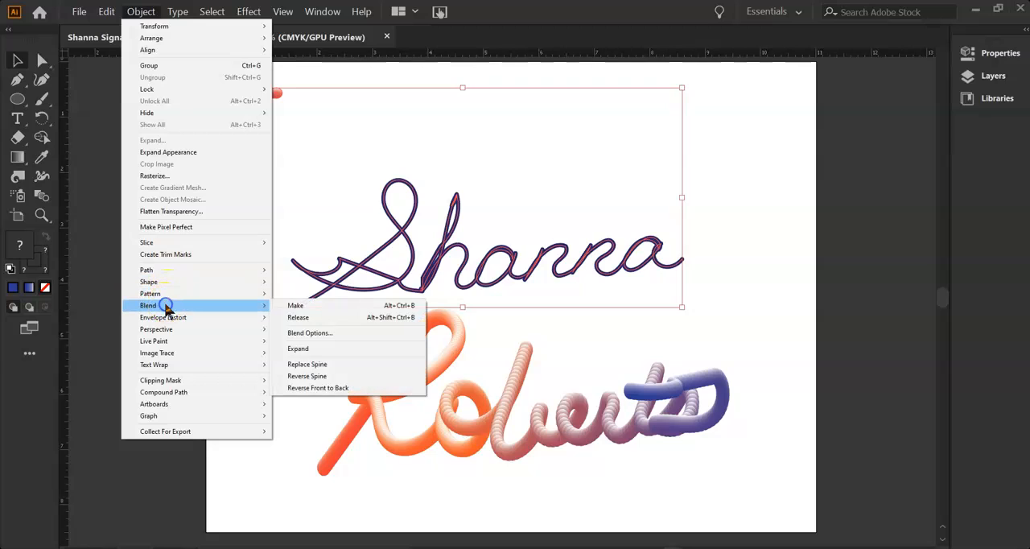
left_click(305, 366)
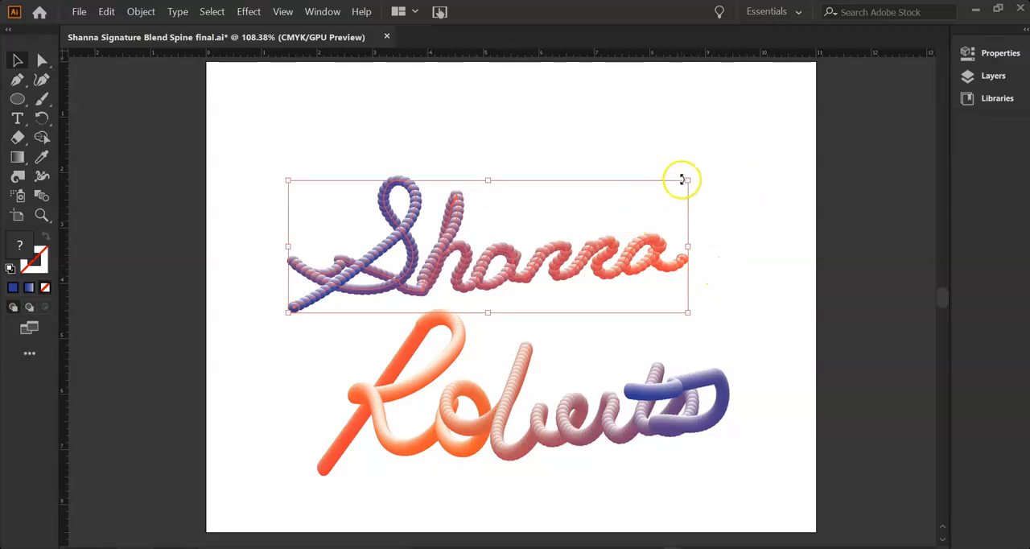
left_click_drag(688, 180, 728, 124)
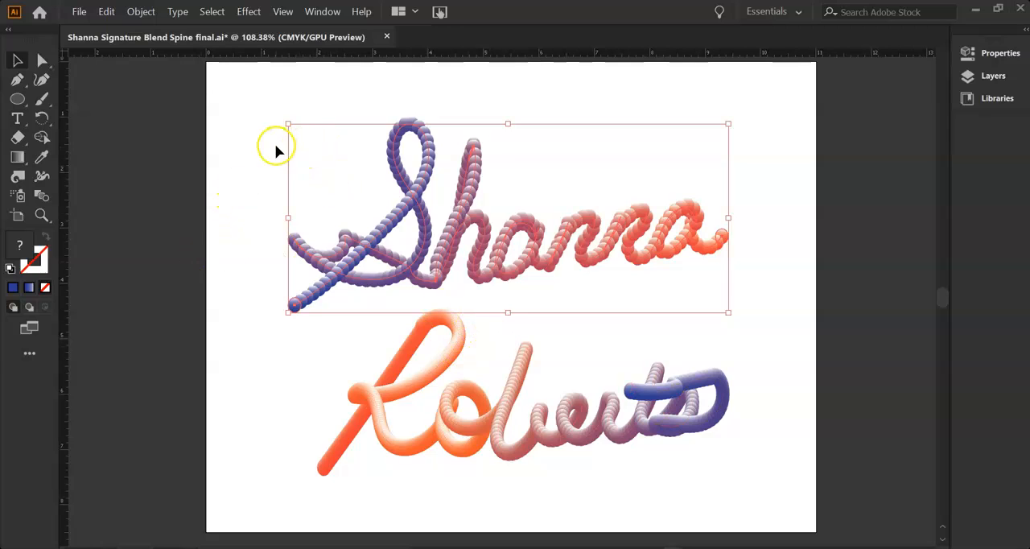
Check the blend options of the lower signature line and close them without making changes.
left_click(404, 452)
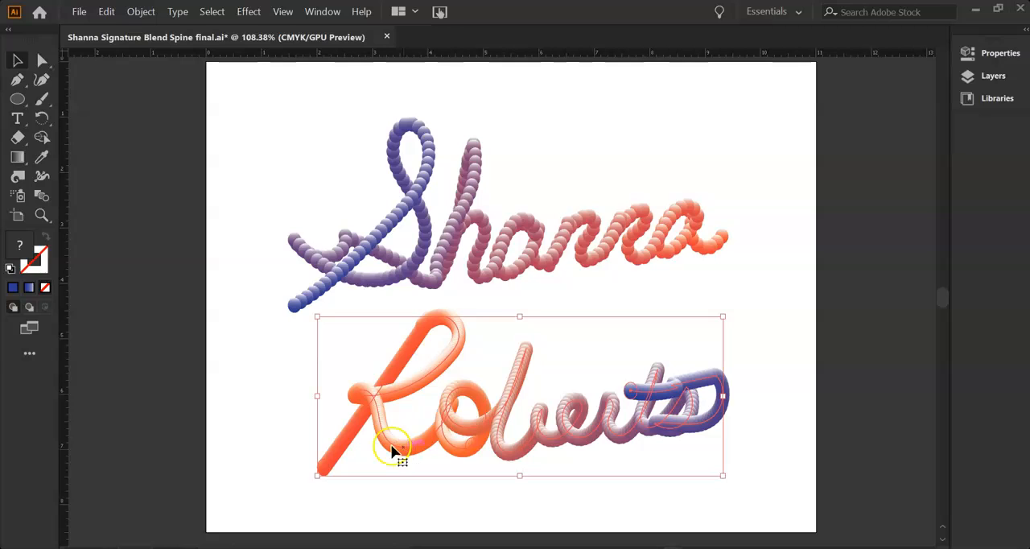
left_click(142, 11)
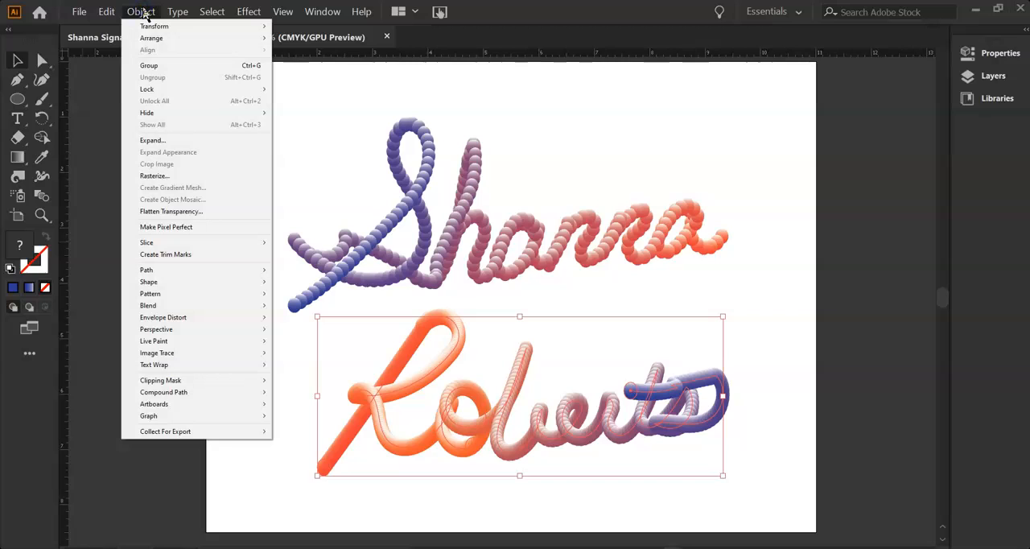
mouse_move(165, 306)
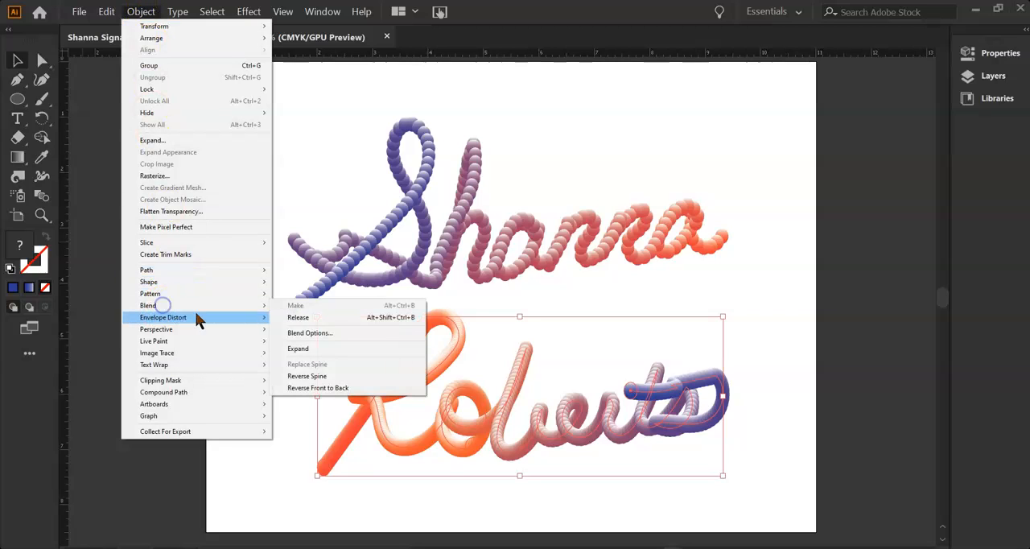
left_click(300, 333)
left_click(133, 169)
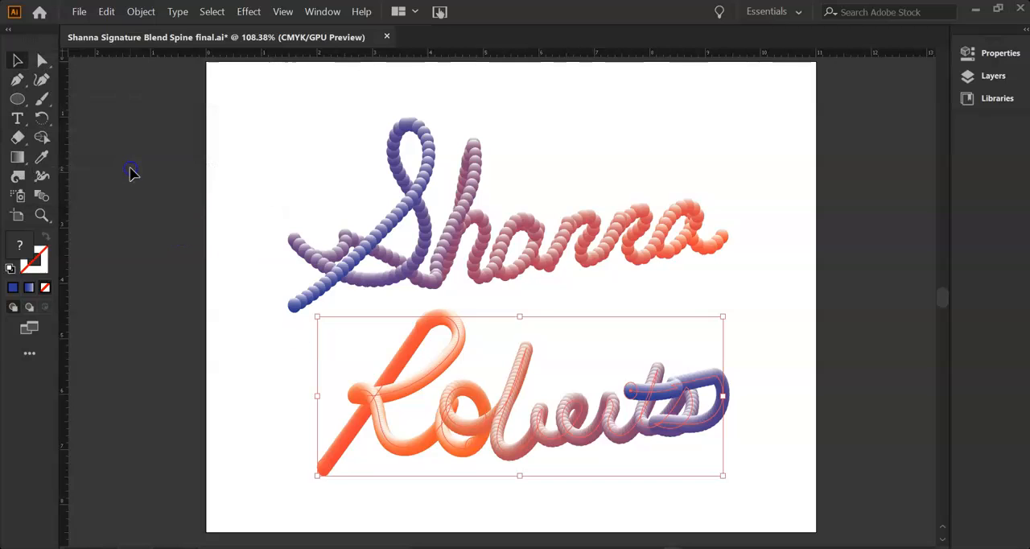
Isolate the lower signature line's blend and release it into its separate circles and spine path.
left_click(403, 439)
double_click(404, 448)
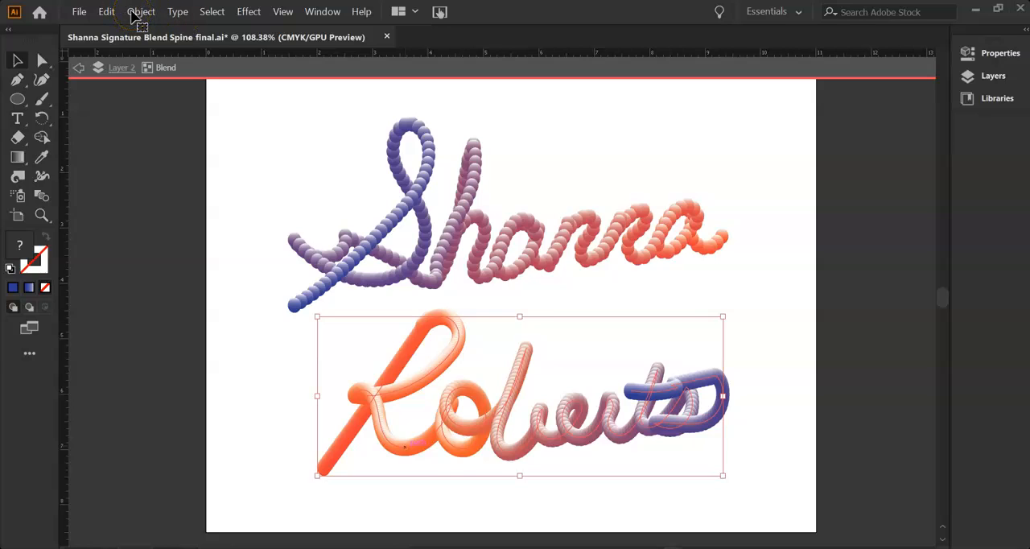
key("ctrl+alt+shift+b")
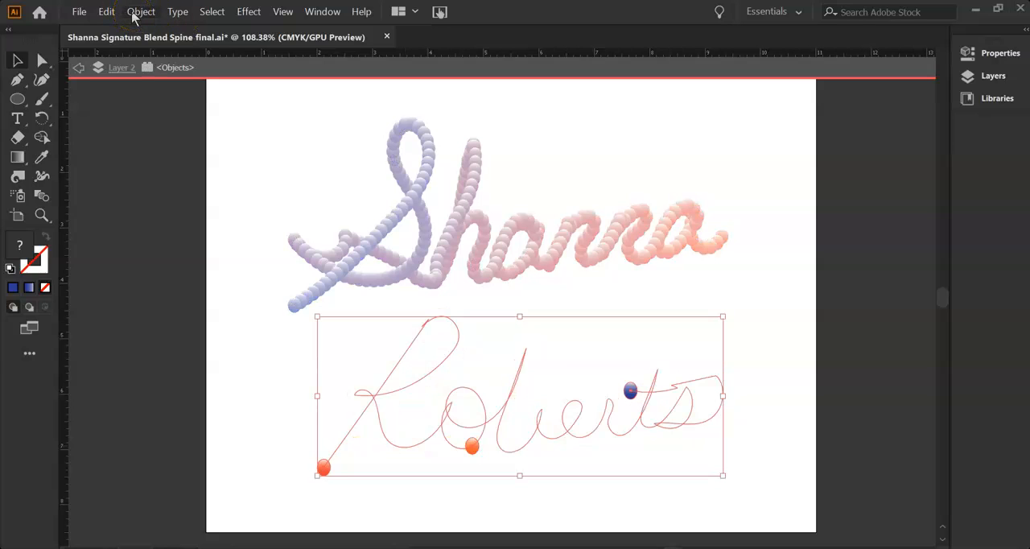
left_click(134, 15)
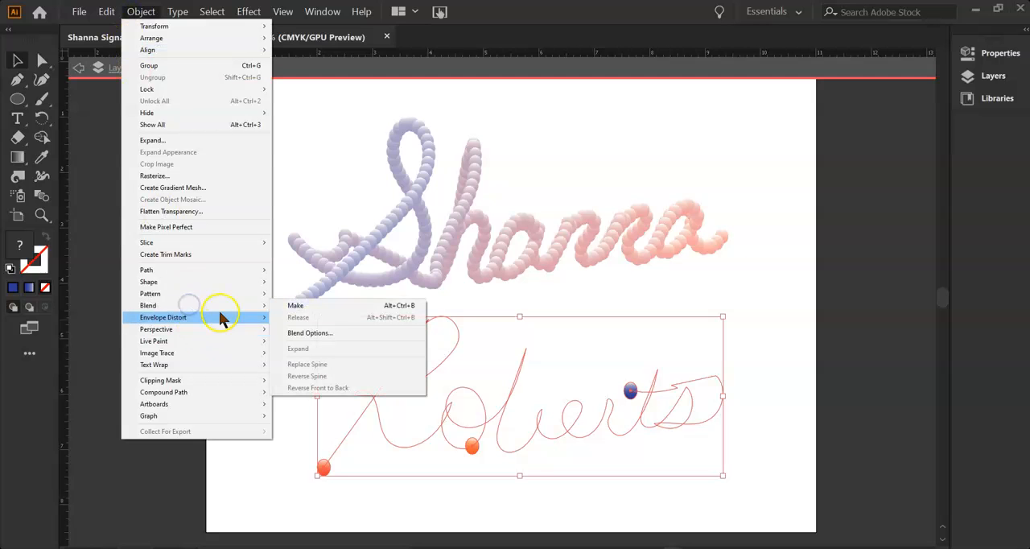
mouse_move(222, 317)
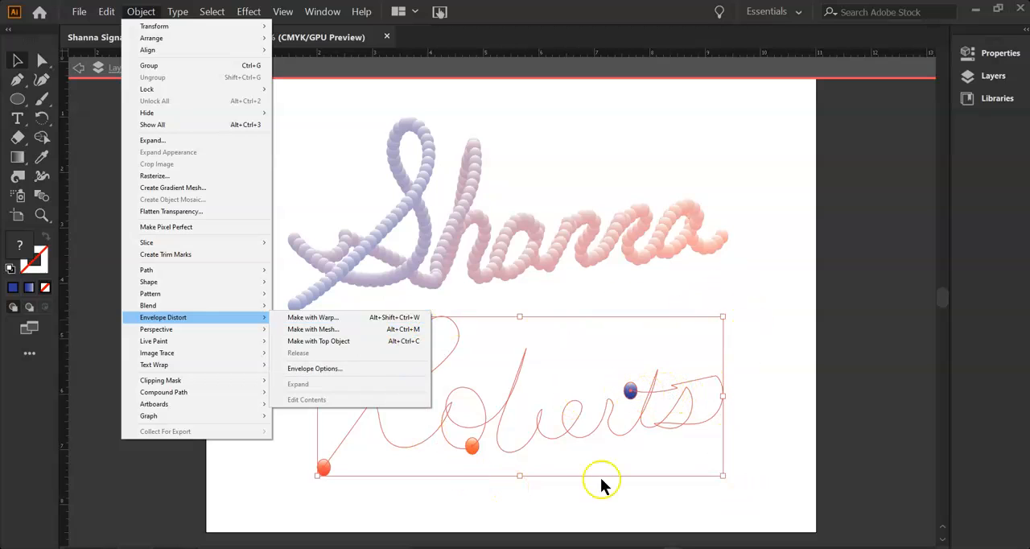
Try deleting the middle orange circle from the released lower line, undo the deletion, and leave isolation mode.
left_click(470, 449)
mouse_move(472, 450)
left_mouse_down()
mouse_move(493, 453)
mouse_move(473, 448)
left_mouse_up()
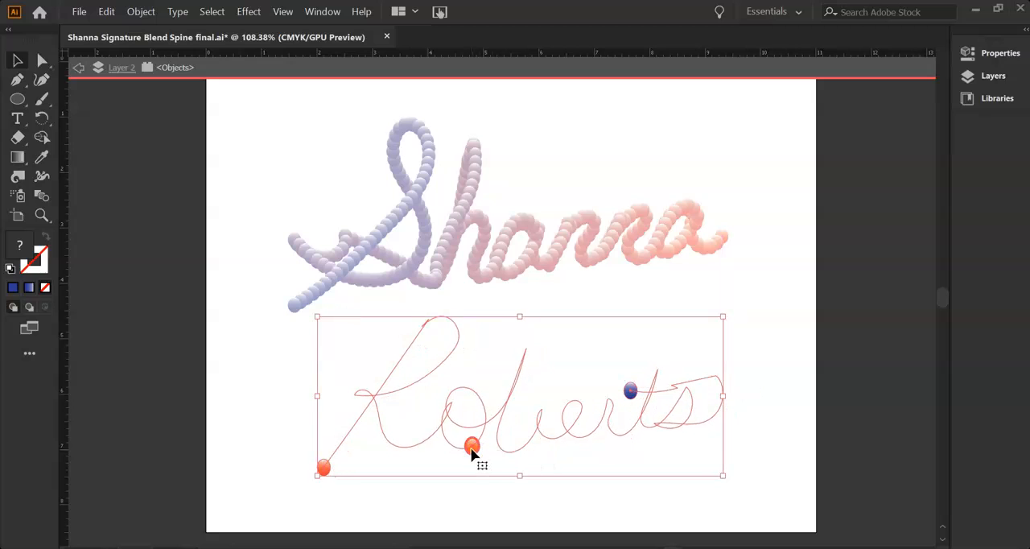
key("Delete")
key("ctrl+z")
double_click(246, 188)
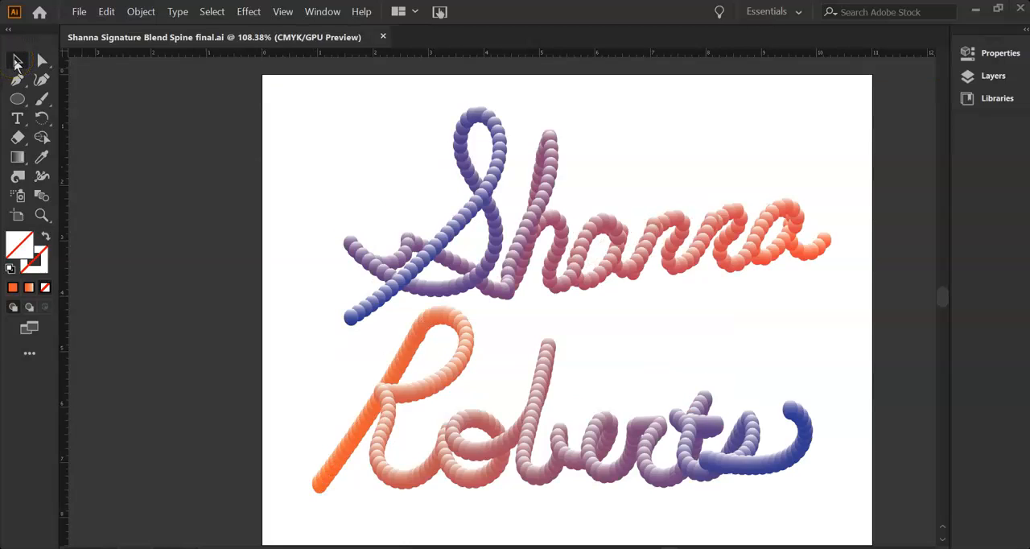
Save the finished signature as an Adobe Illustrator (AI) file in 2 Adobe Illustrator Projects, replacing the existing file of the same name.
left_click(79, 11)
left_click(79, 15)
left_click(78, 13)
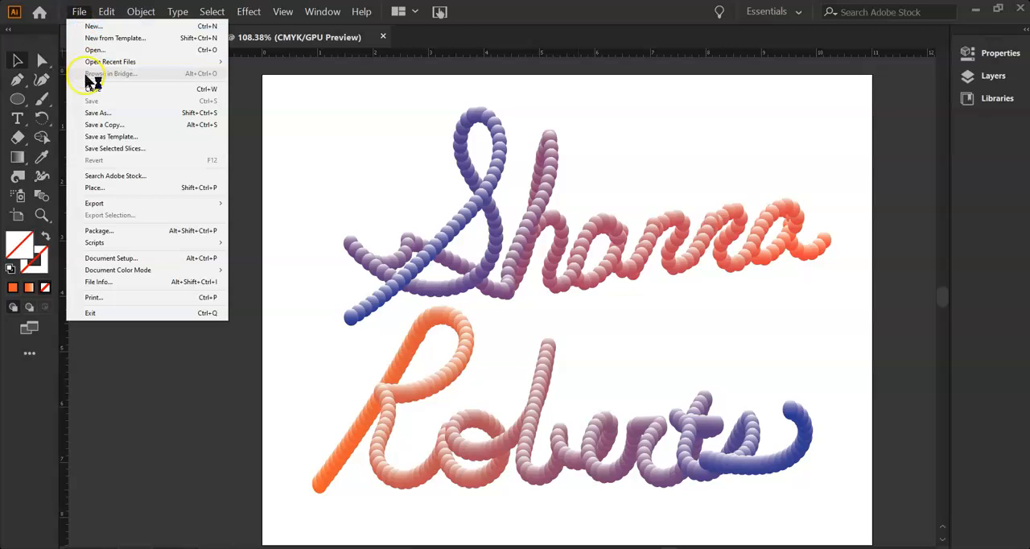
left_click(94, 114)
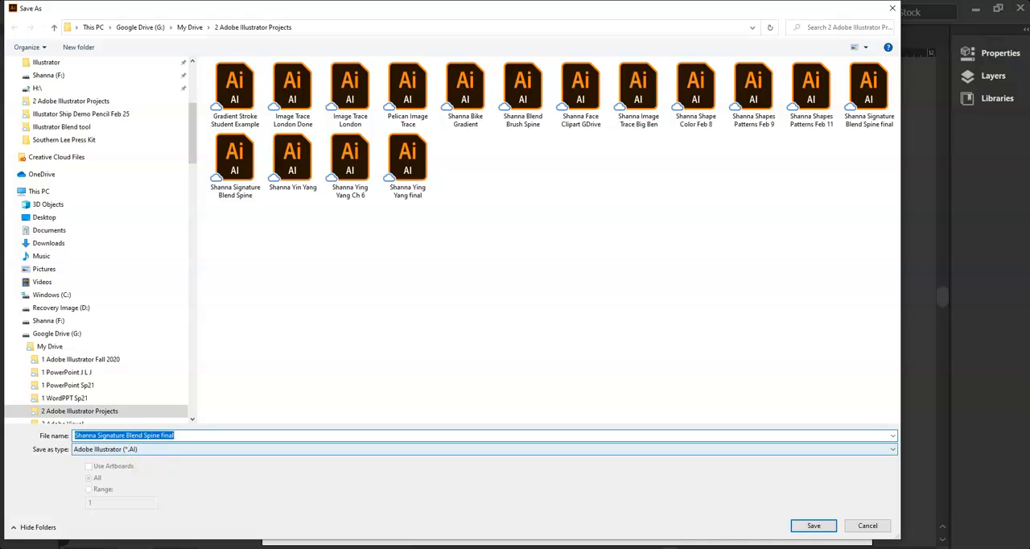
left_click(814, 524)
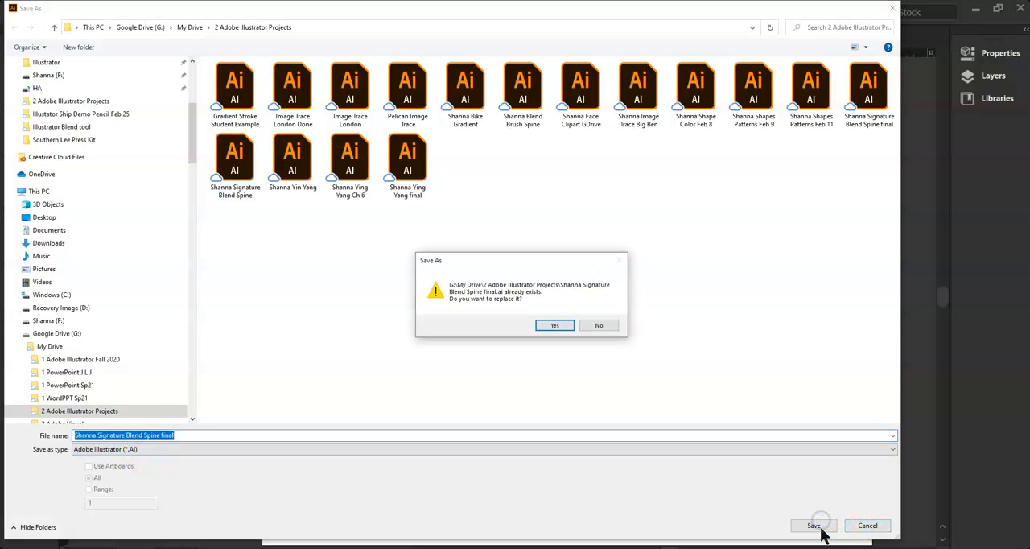
left_click(556, 323)
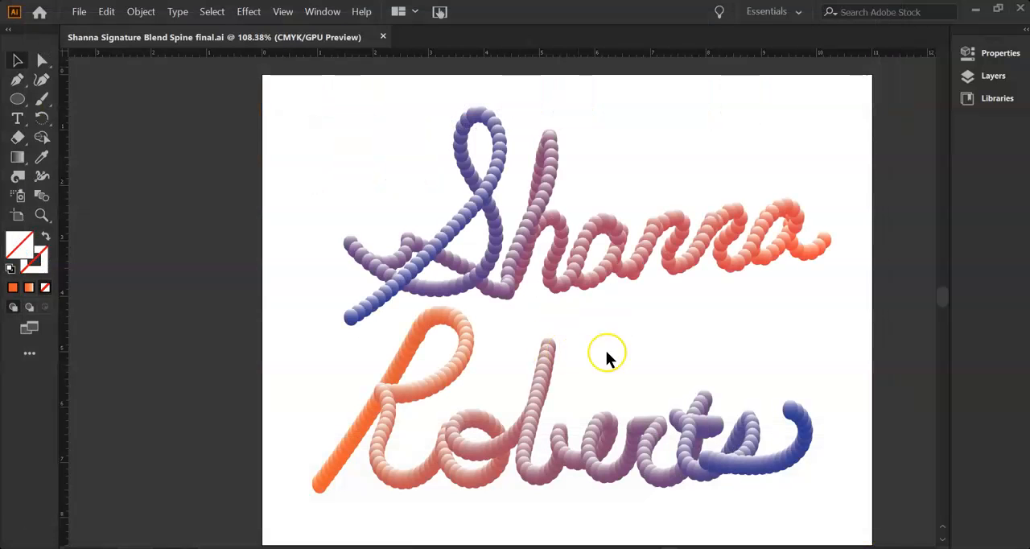
left_click(585, 519)
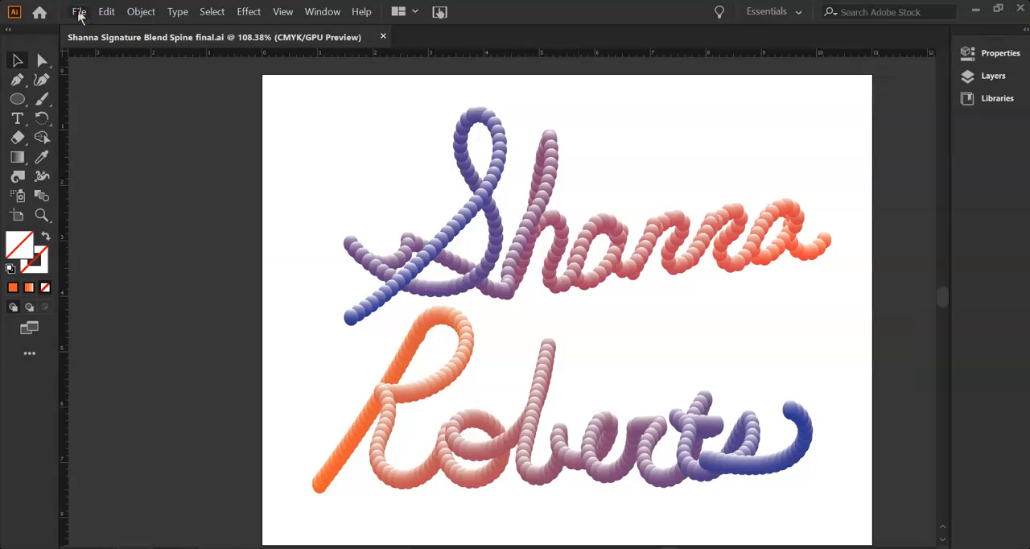
Export the signature artwork as a PNG at High (300 ppi) resolution with a transparent background.
left_click(78, 13)
mouse_move(105, 211)
left_click(287, 216)
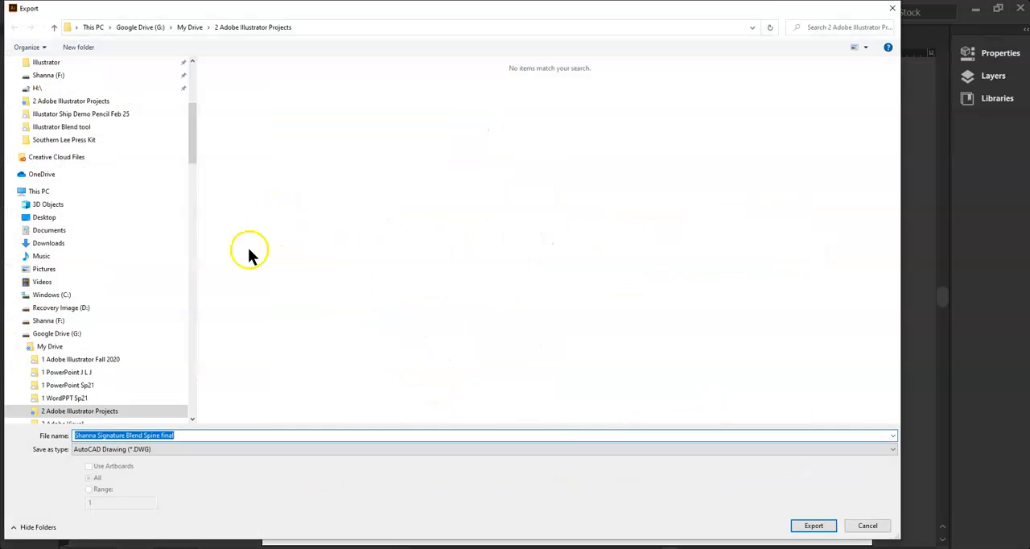
left_click(167, 446)
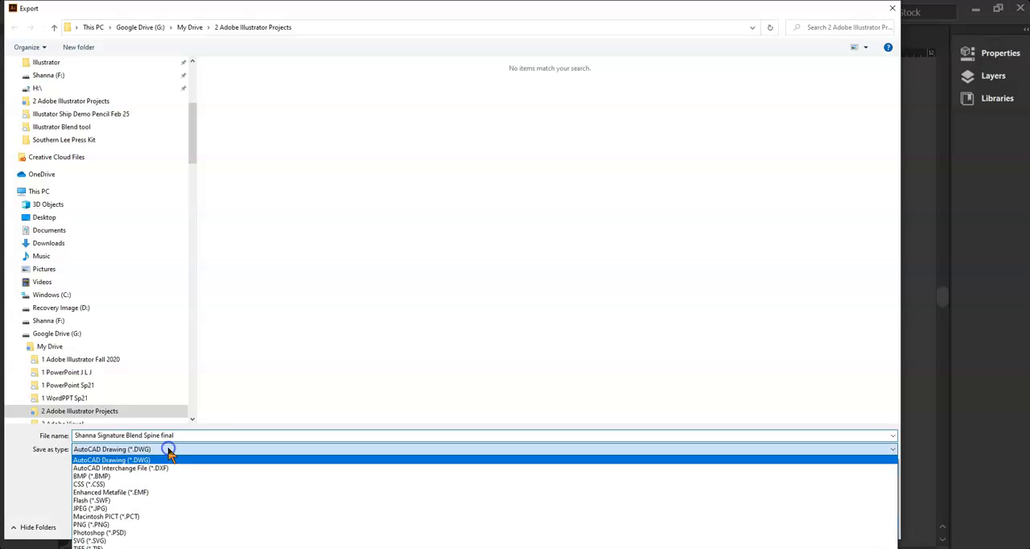
left_click(112, 524)
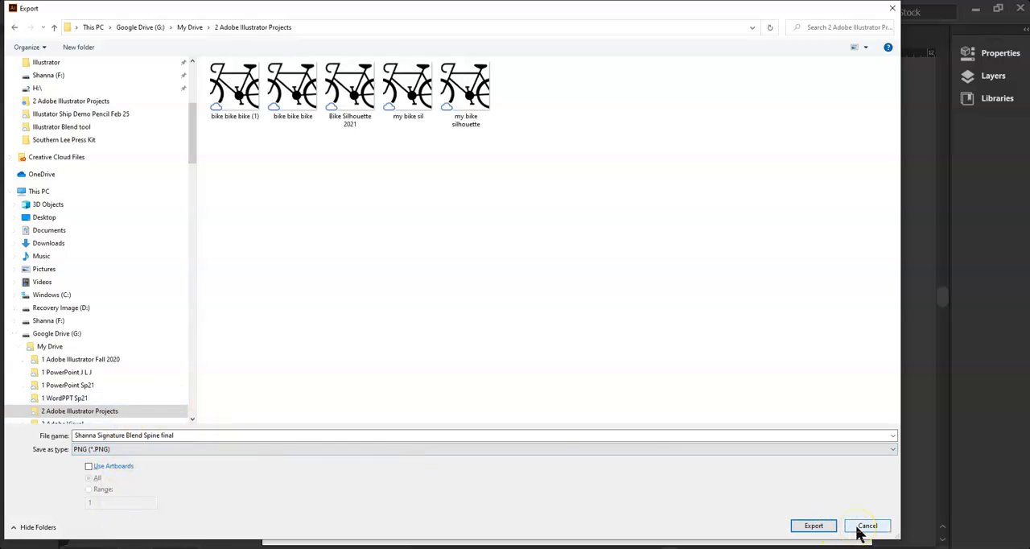
key("Return")
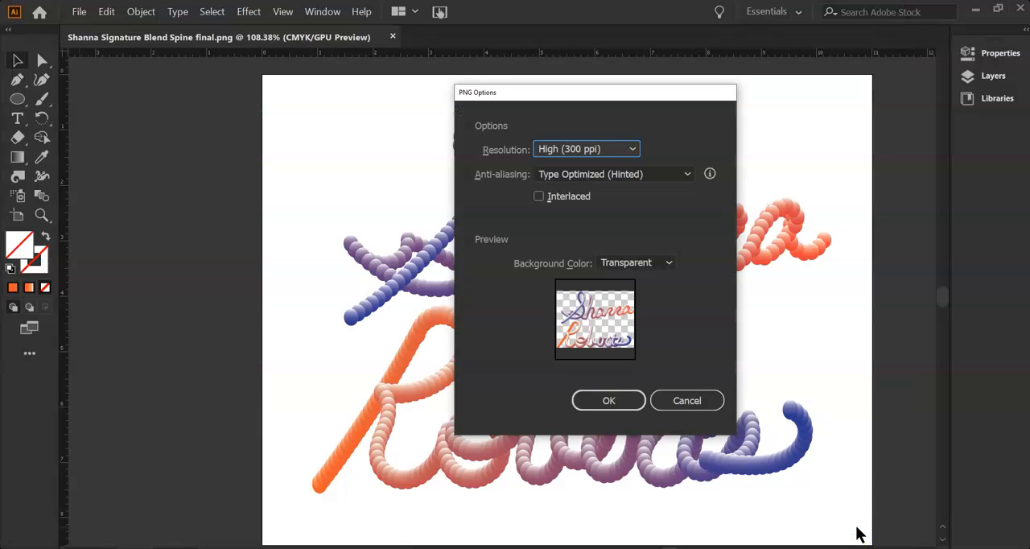
left_click(639, 266)
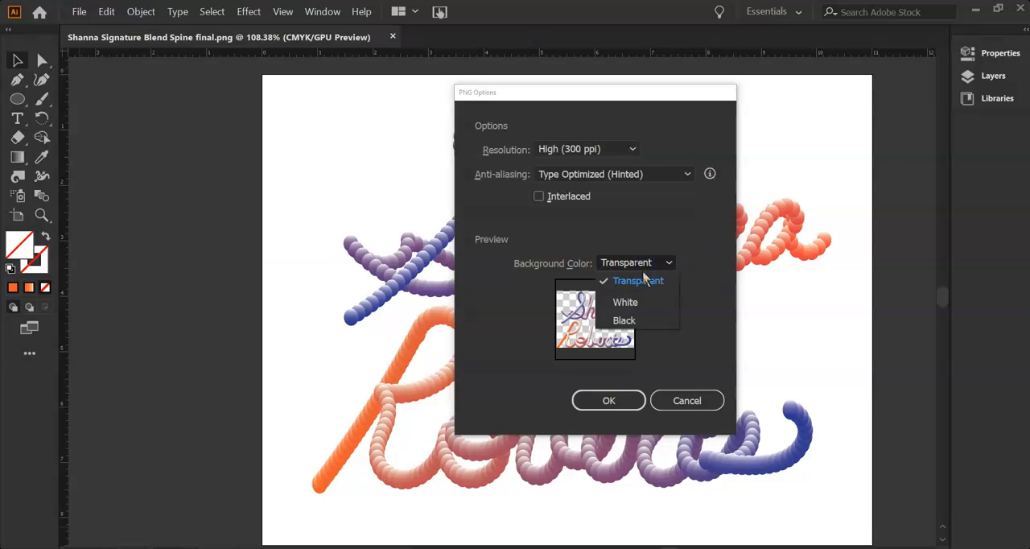
left_click(619, 280)
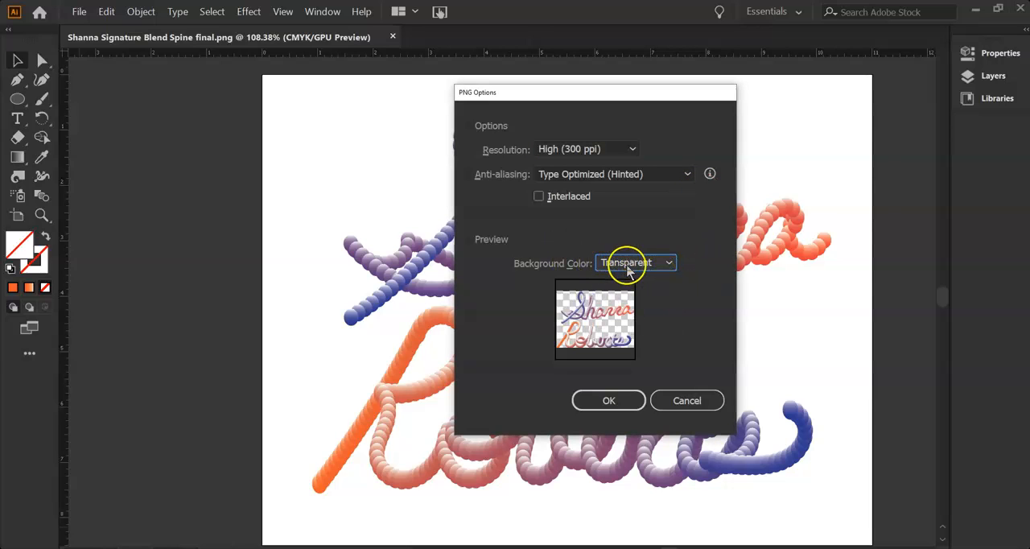
left_click(612, 402)
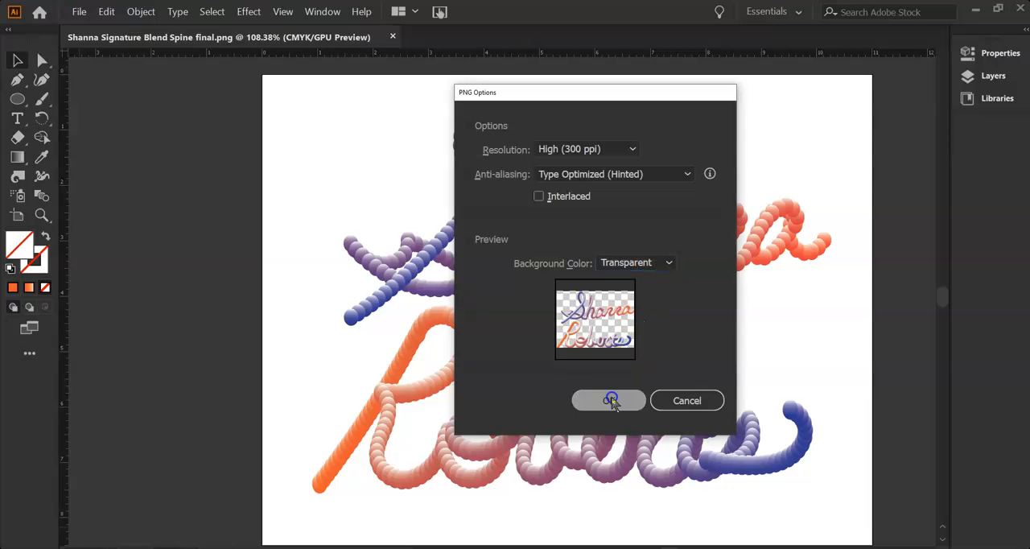
left_click(78, 12)
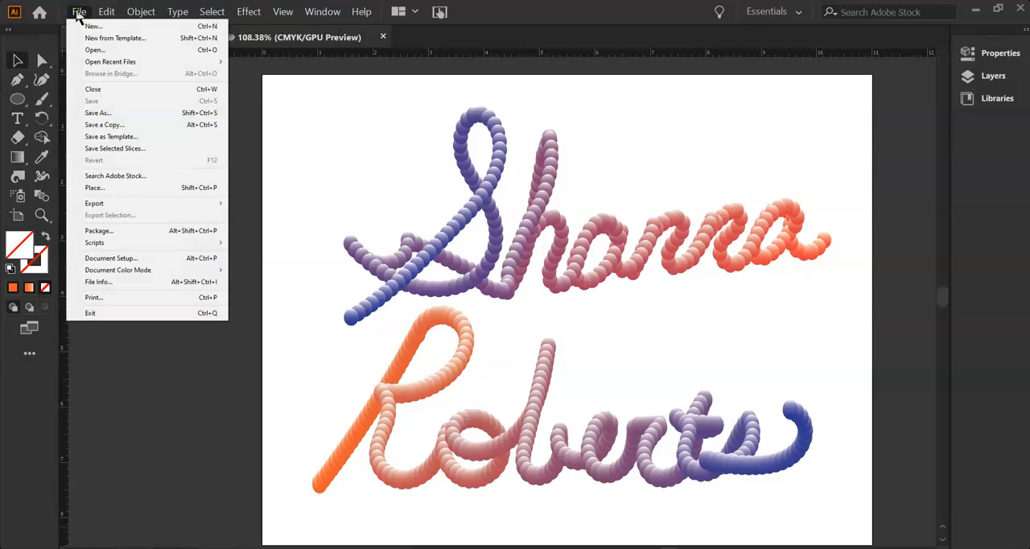
left_click(115, 206)
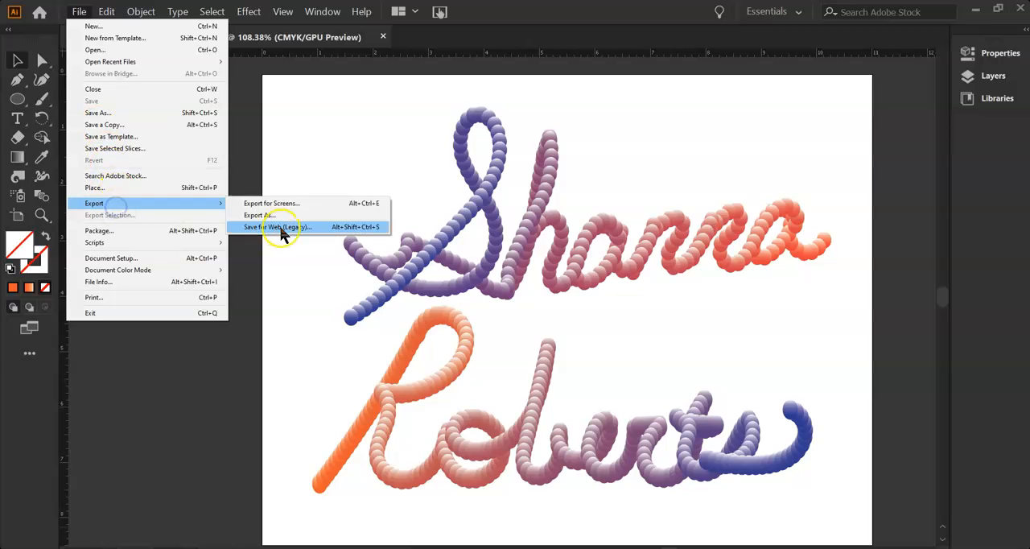
left_click(103, 206)
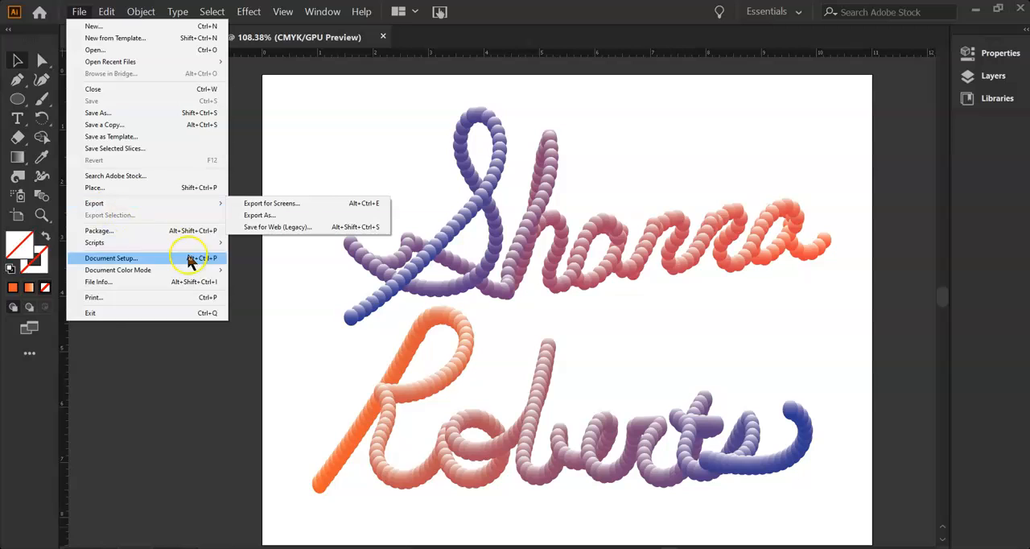
left_click(122, 407)
Save another Adobe Illustrator copy with "trans" added to the end of the file name, using the Illustrator 2020 version.
left_click(79, 13)
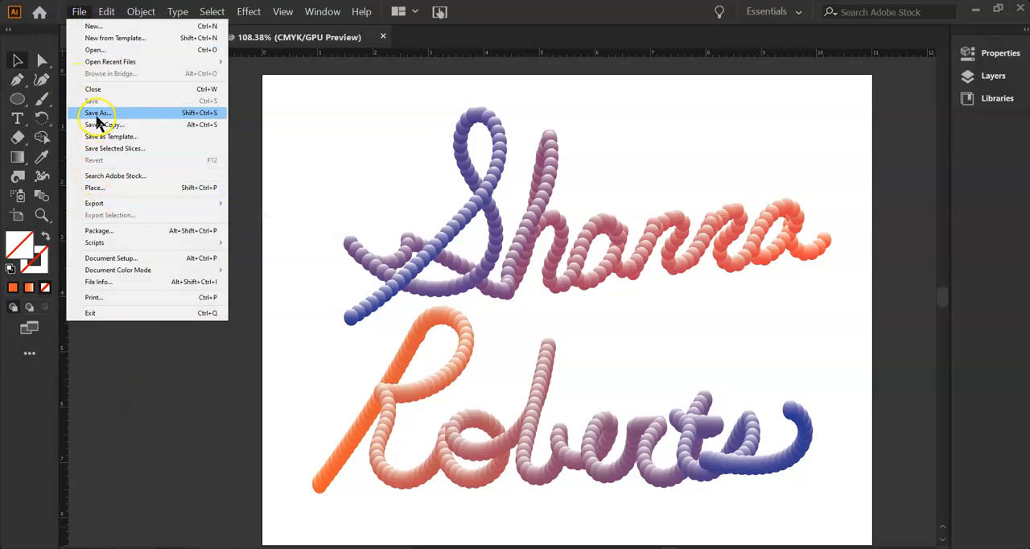
left_click(97, 119)
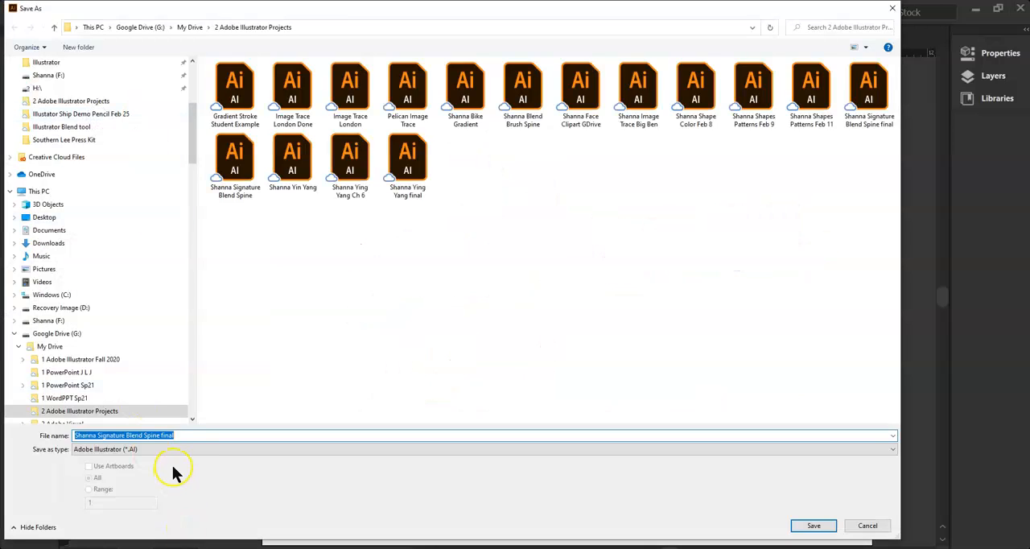
left_click(184, 435)
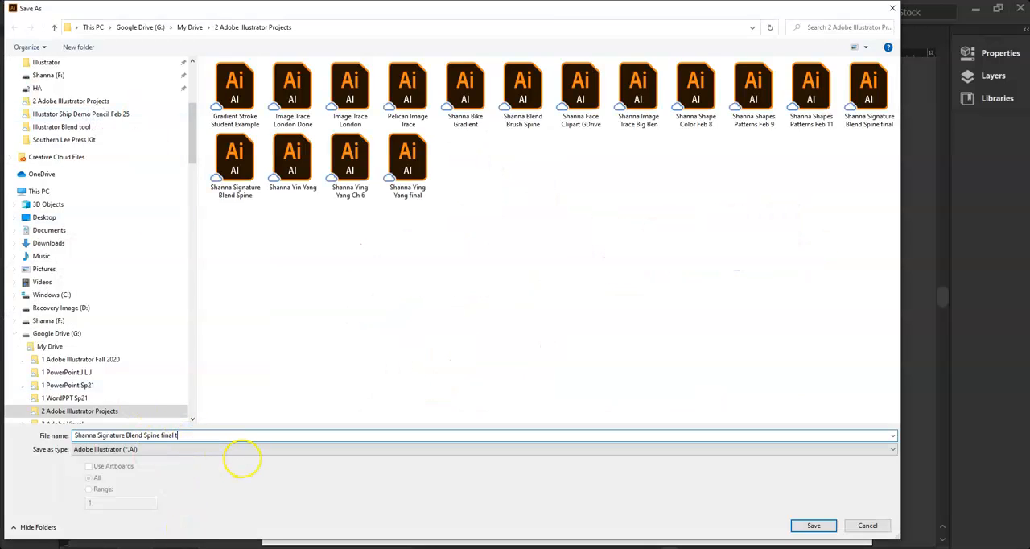
left_click(815, 526)
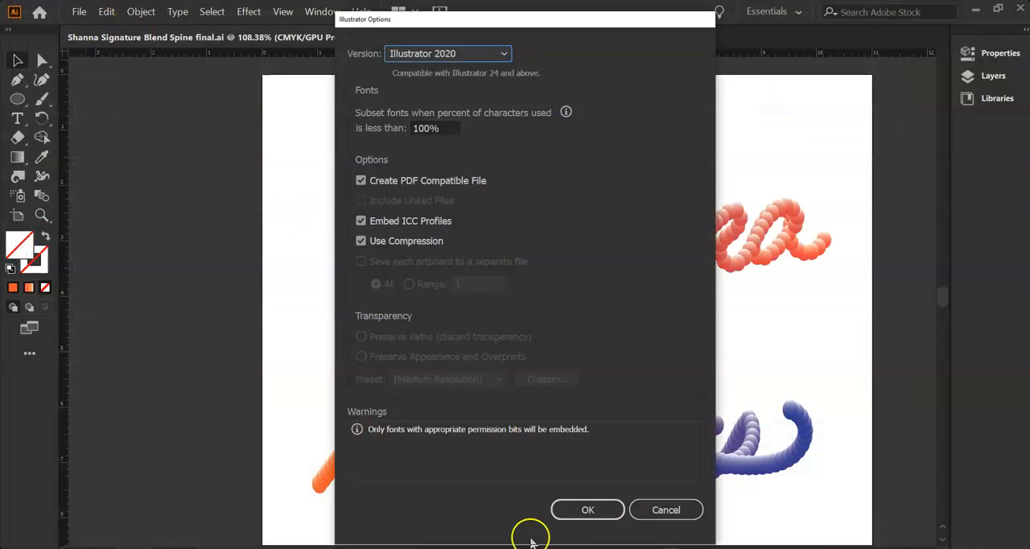
left_click(582, 507)
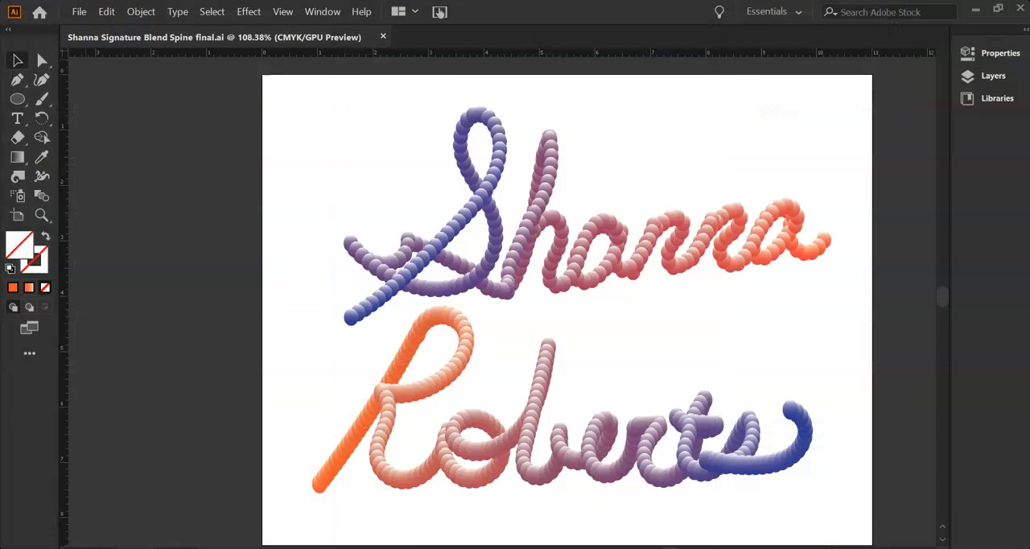
Export the "trans" copy as a PNG at High (300 ppi) with a transparent background, keeping its file name.
left_click(79, 15)
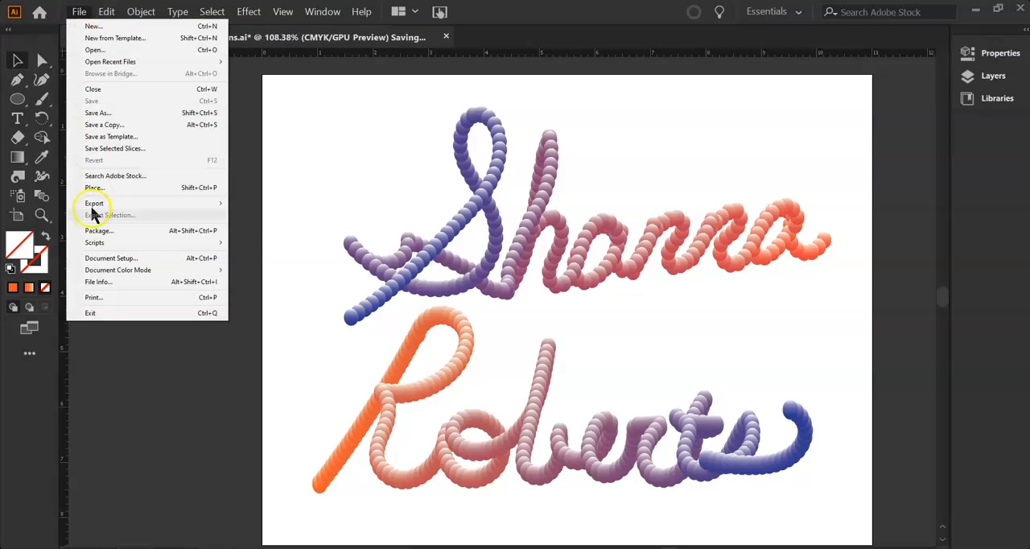
mouse_move(92, 203)
left_click(256, 216)
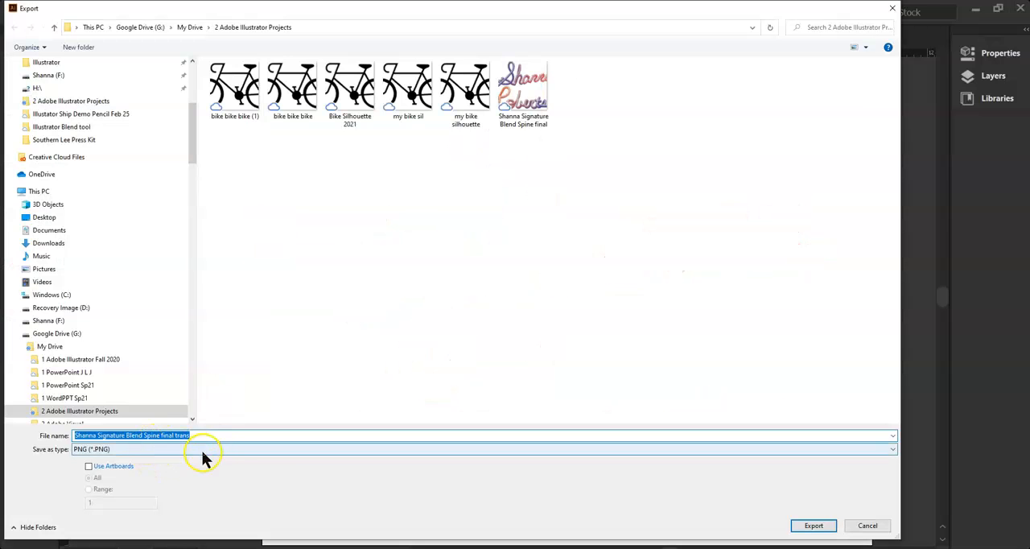
left_click(814, 529)
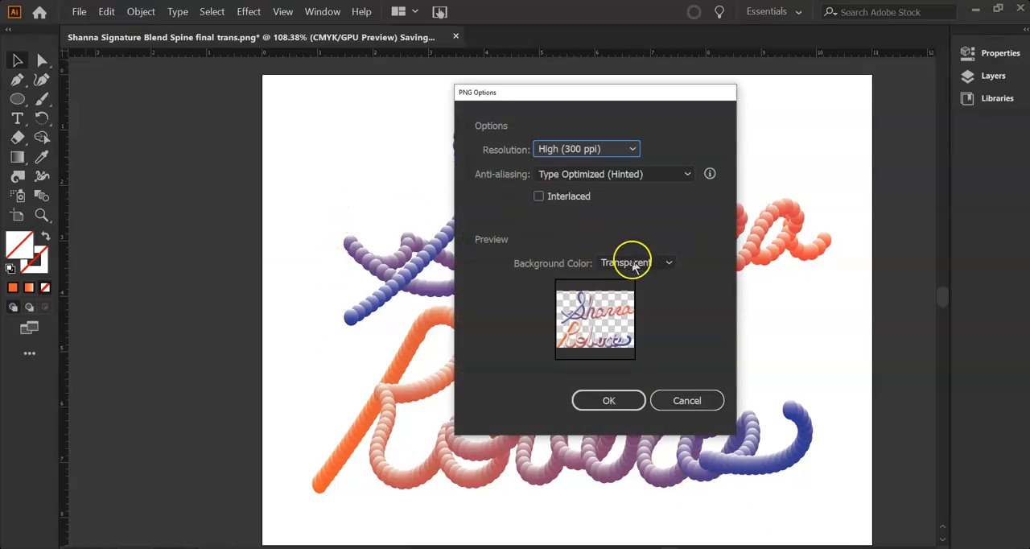
left_click(609, 400)
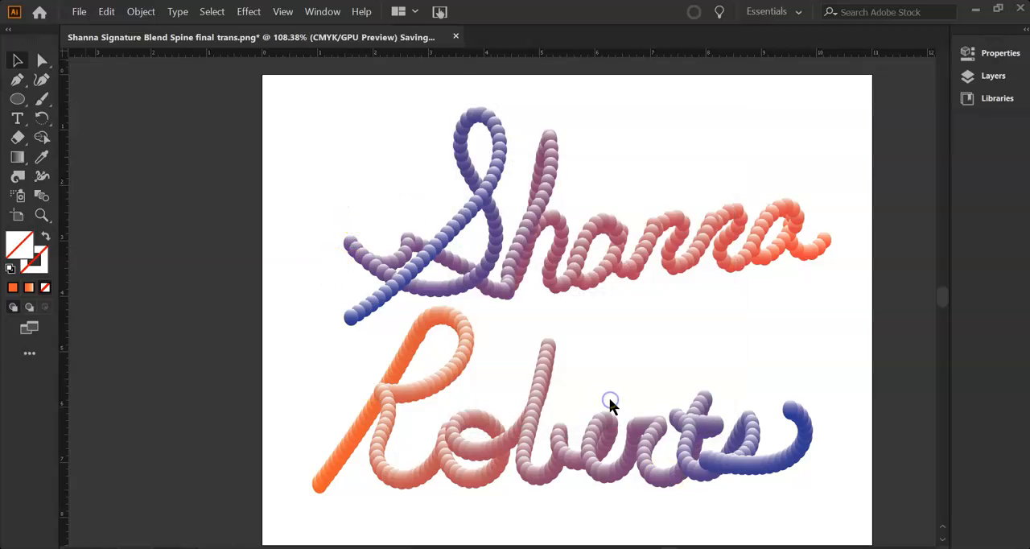